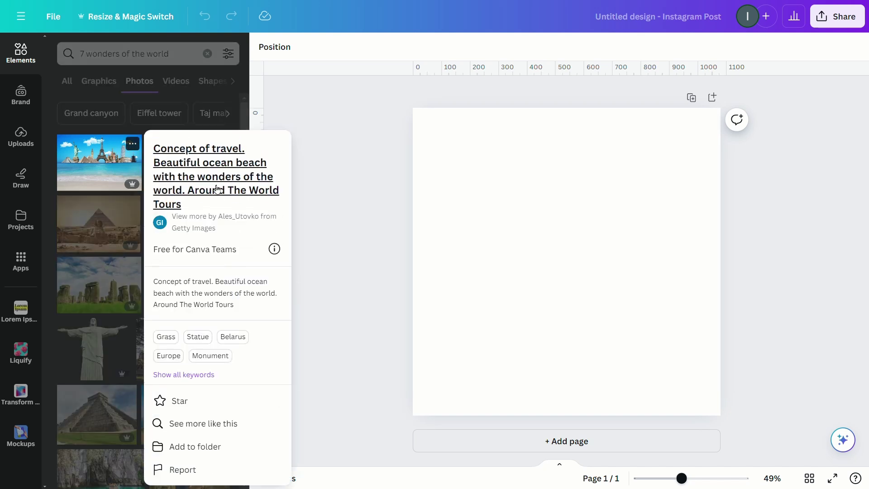
Add the ocean beach photo with the world wonders to the page and set it as the background
click(91, 162)
right_click(551, 232)
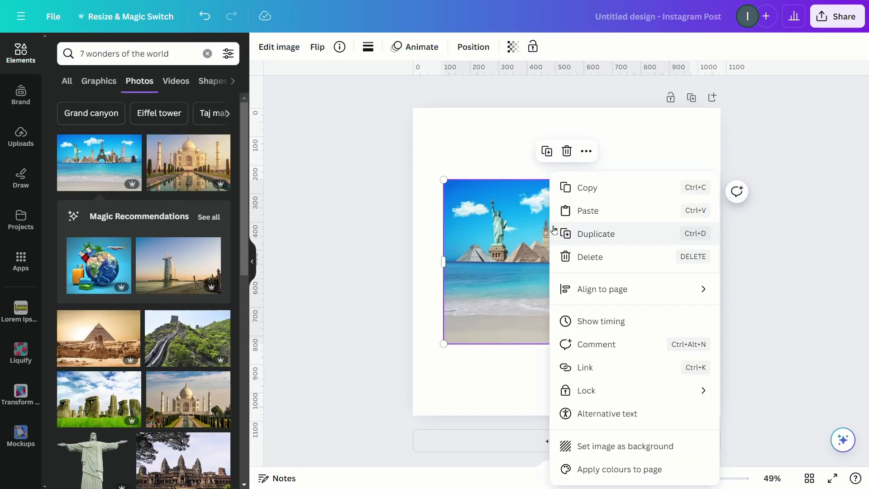
click(630, 447)
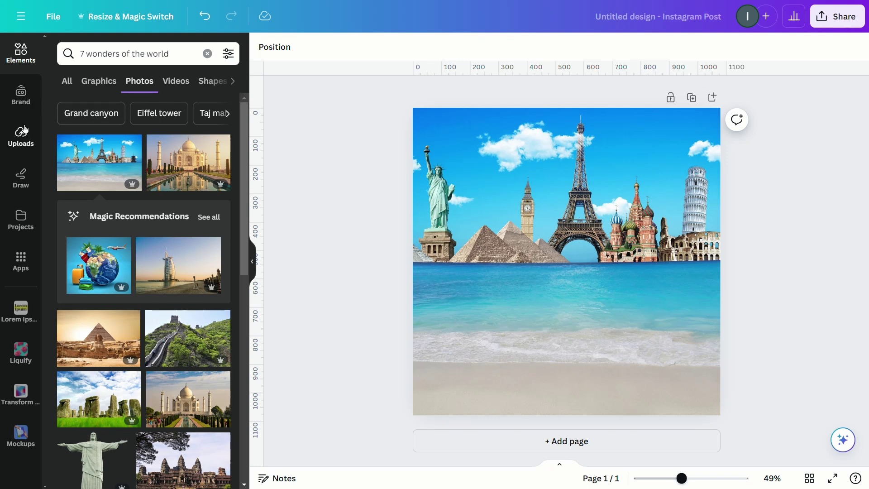
Add a text box reading "1" on top of the background photo
click(208, 53)
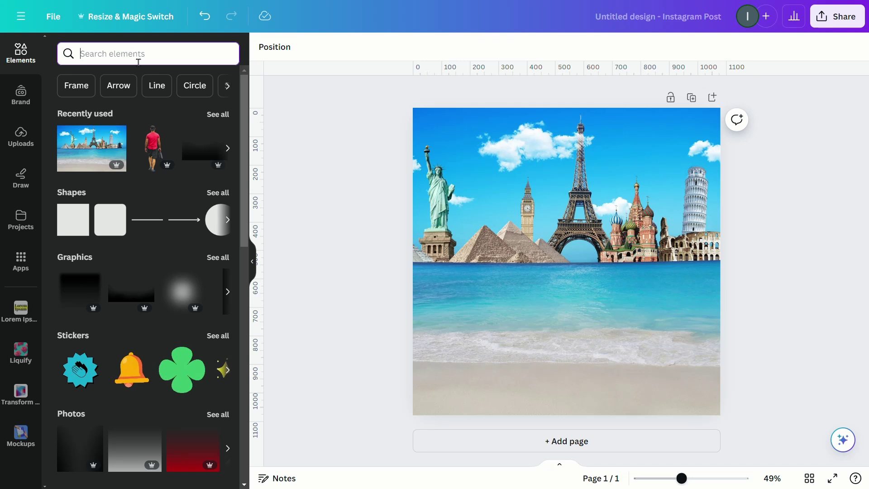
click(137, 62)
text(txt)
key(BackSpace)
key(BackSpace)
text(e)
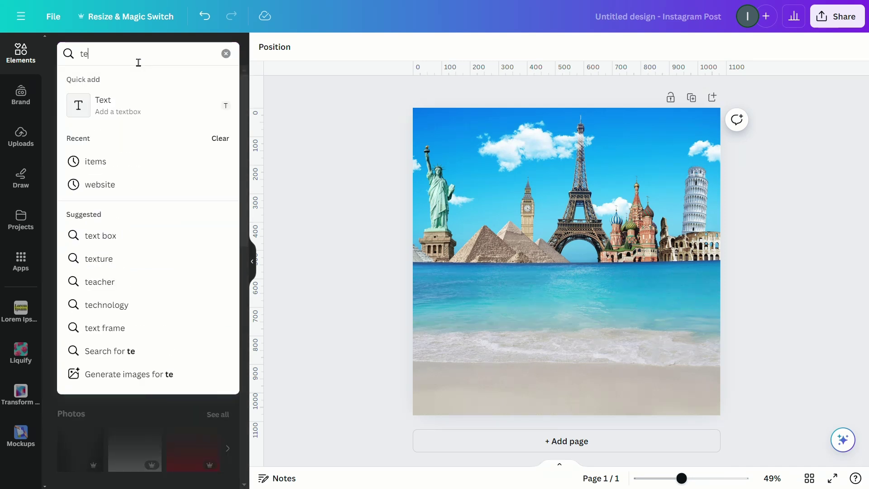
click(145, 106)
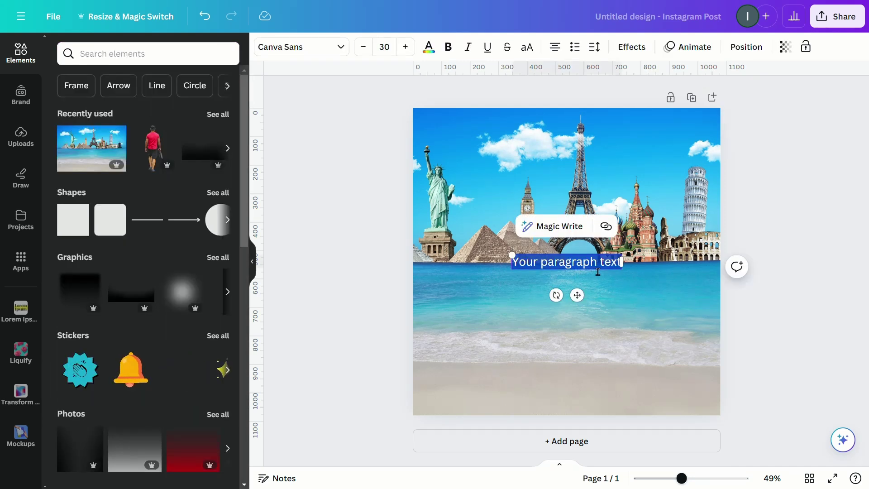
text(1)
Enlarge the "1" to a font size of about 306 and place it over the lower Eiffel Tower
drag(566, 263, 509, 131)
click(588, 316)
click(545, 264)
drag(545, 264, 557, 324)
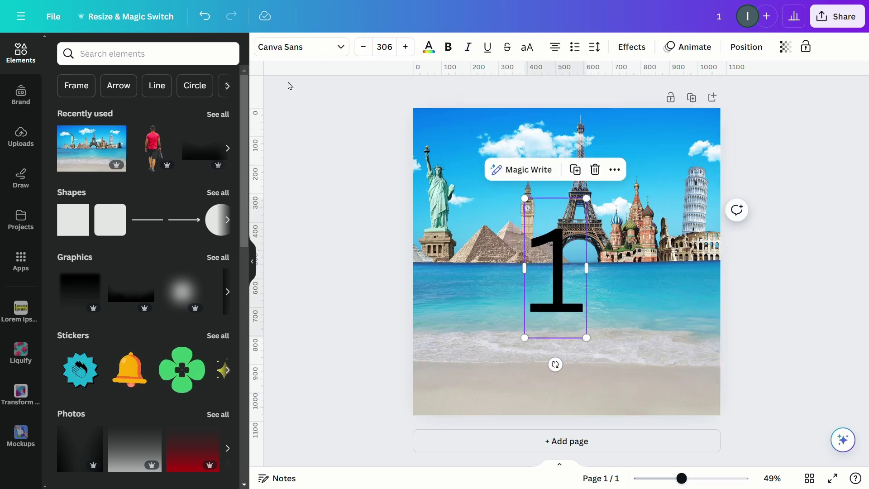
Change the "1" to Aerospace bold and enlarge it to about size 634 so it covers the Eiffel Tower
click(289, 47)
click(164, 362)
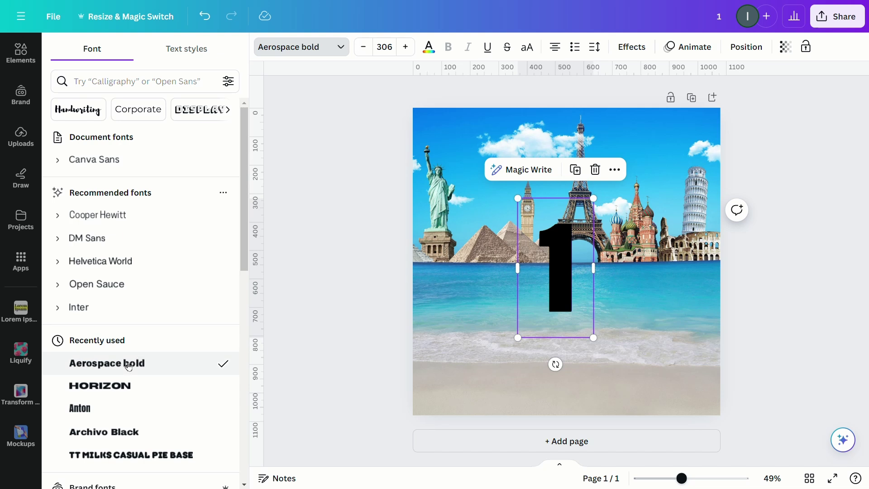
drag(597, 345, 589, 214)
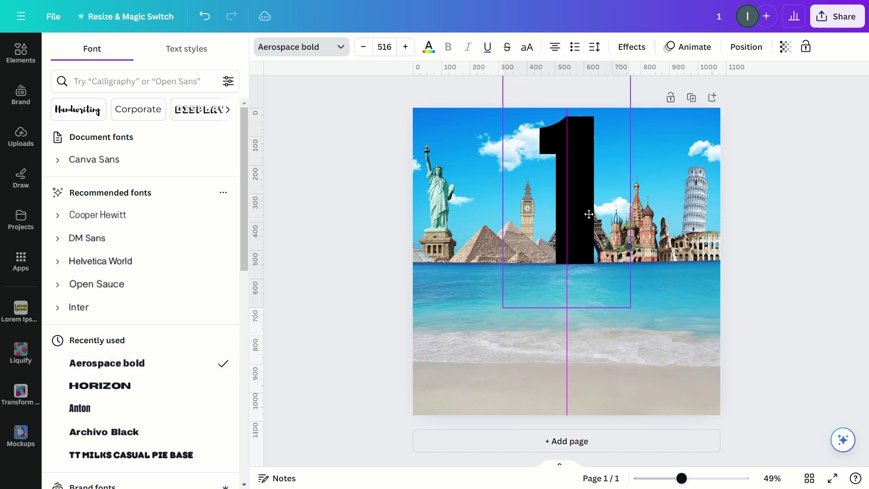
drag(631, 307, 603, 298)
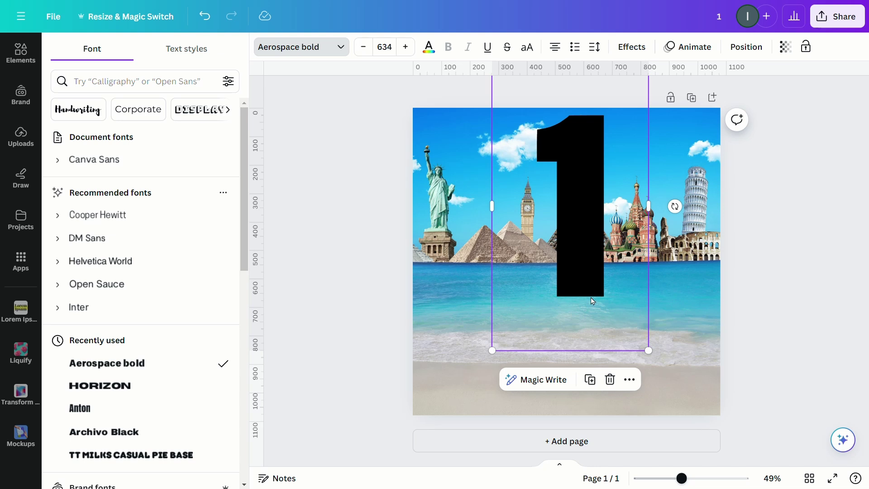
Add a second page and place a duplicate of the "1" near its centre
click(608, 439)
scroll(590, 227, up, 3)
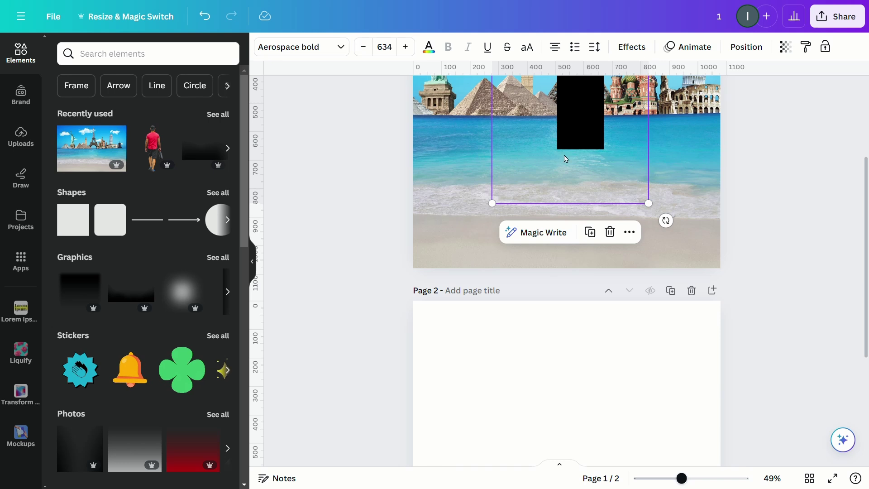
click(590, 231)
drag(590, 157, 601, 234)
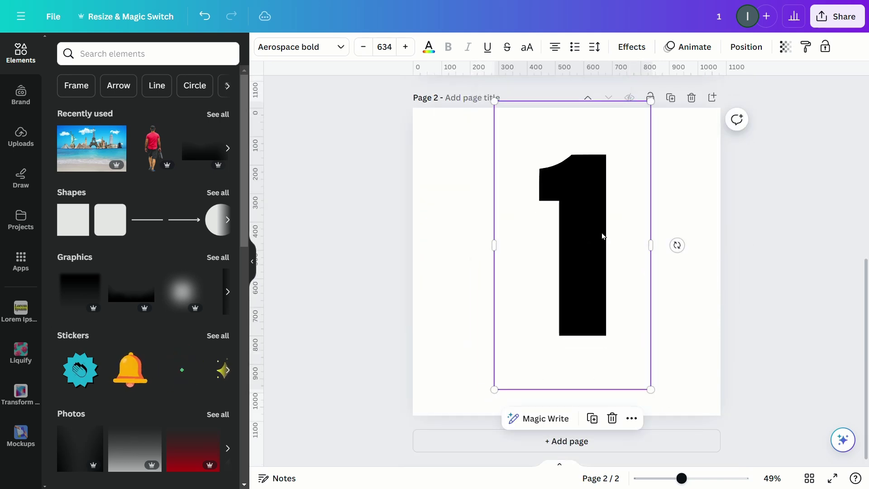
Change the text colour of the "1" on page 2 to white
click(429, 47)
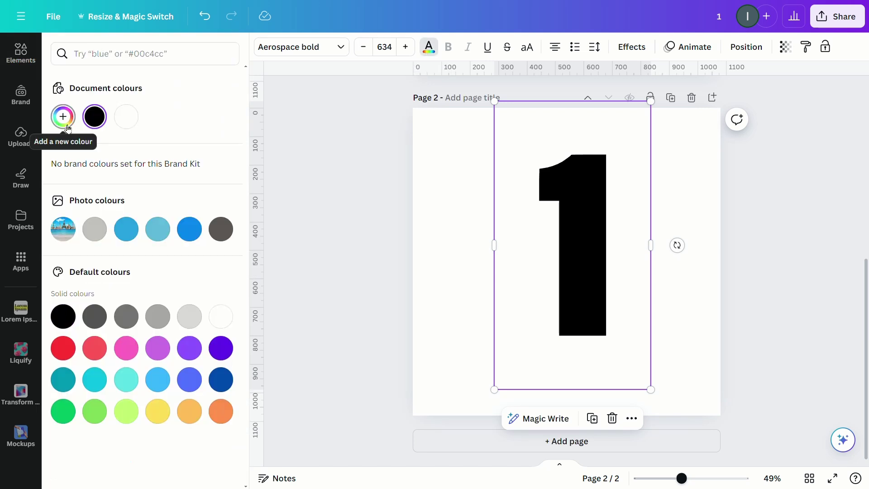
click(222, 314)
Fill the background of page 2 with black
click(450, 173)
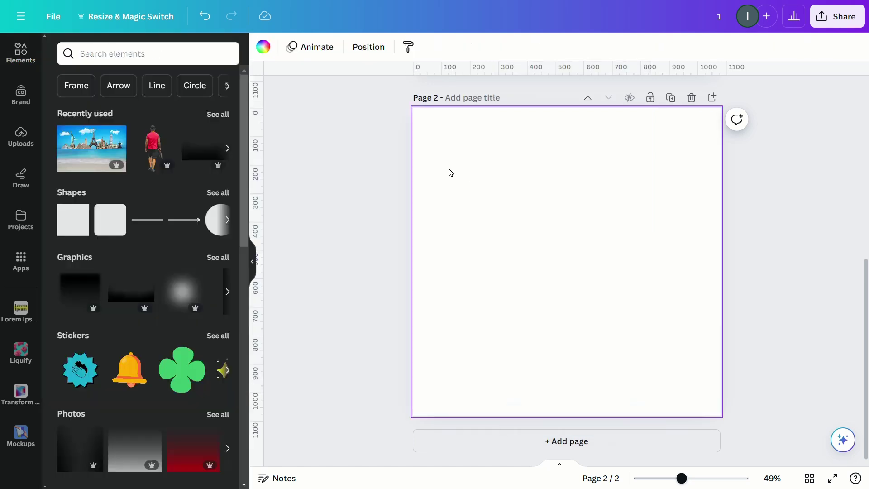
click(263, 46)
click(94, 117)
click(539, 230)
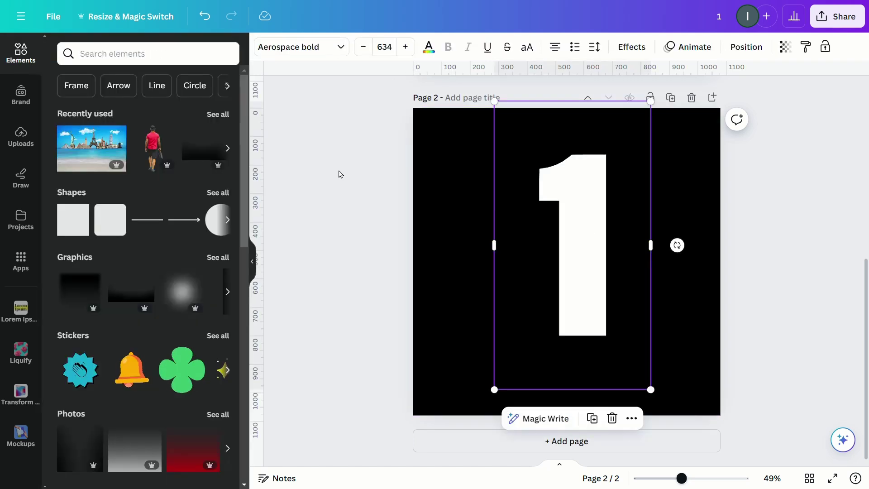
Set the background of page 2 back to white
click(413, 136)
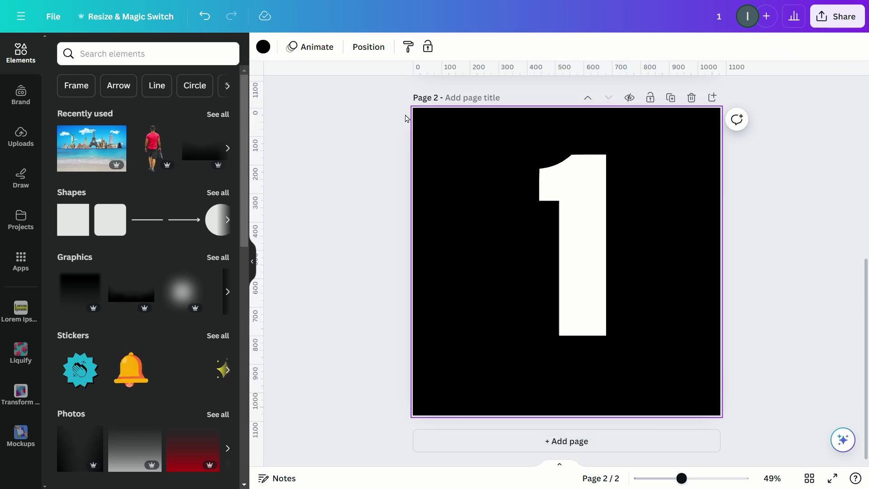
click(263, 47)
click(130, 122)
click(517, 192)
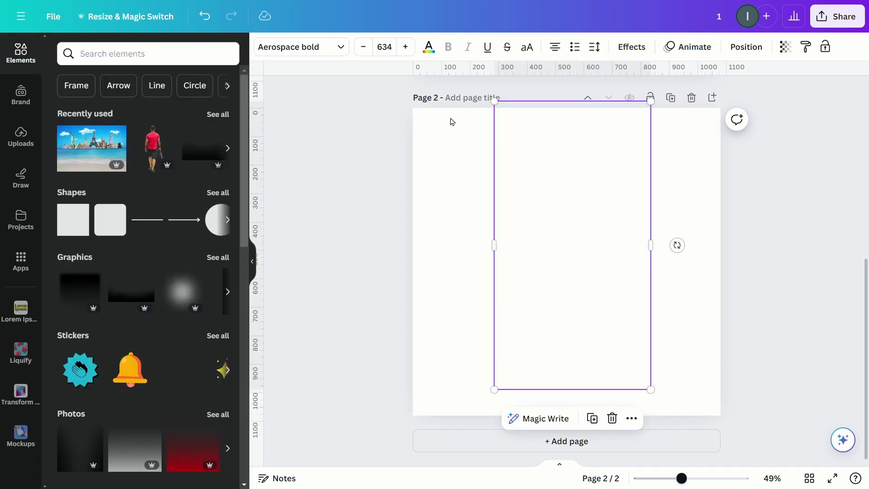
Add a black square to page 2 and send it to the back behind the white "1"
click(72, 220)
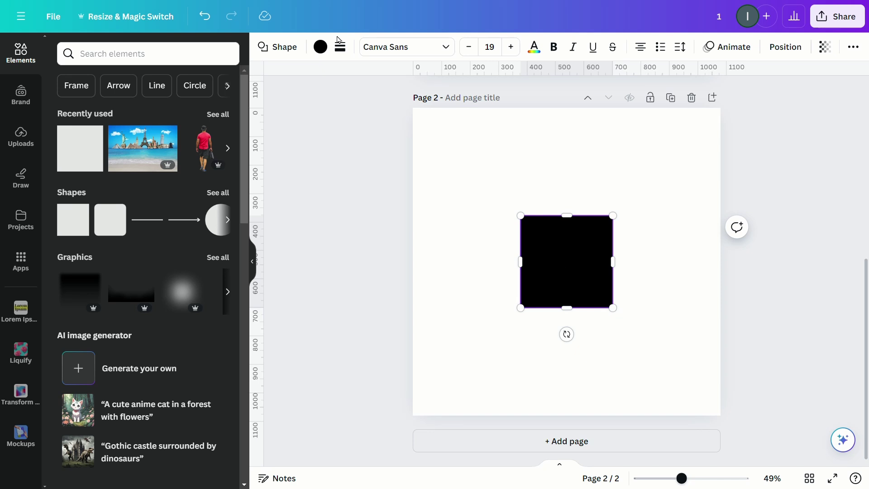
click(776, 49)
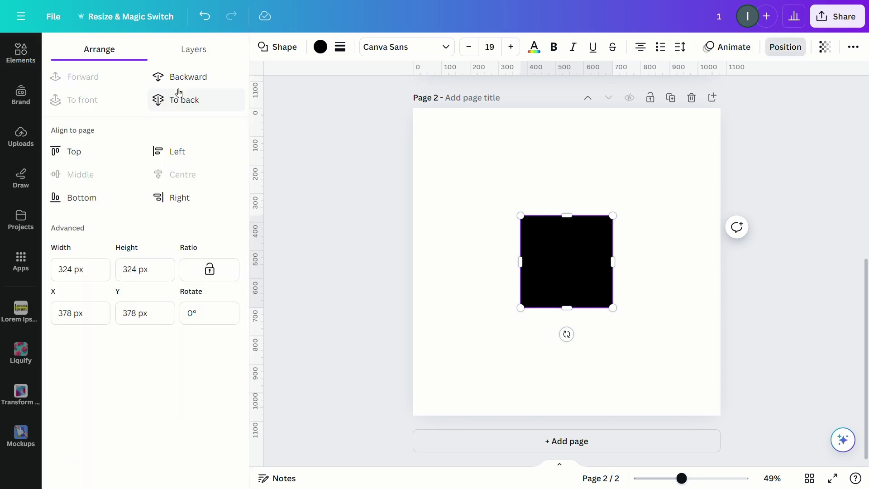
click(179, 99)
Stretch the black square to about 685 × 748 px so it surrounds the whole white "1"
drag(549, 222, 543, 139)
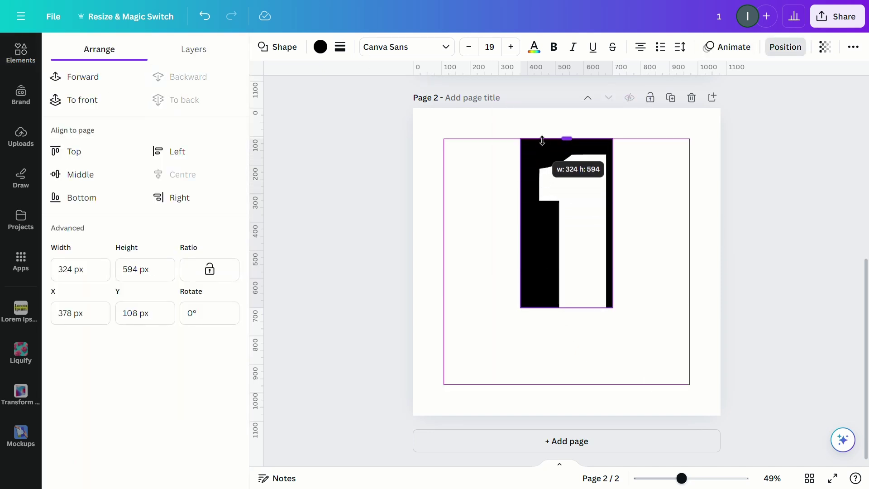
drag(521, 223, 476, 223)
drag(545, 308, 557, 362)
drag(613, 241, 679, 244)
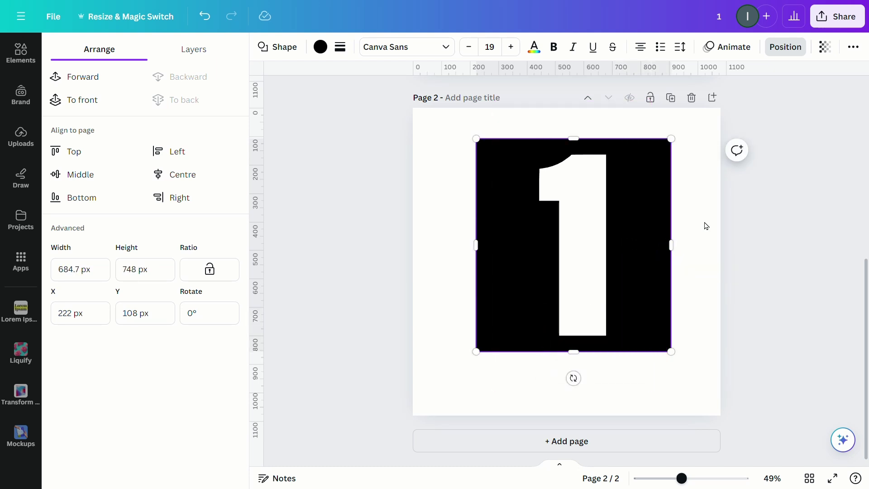
Download only page 2 of the design as a PNG
click(837, 17)
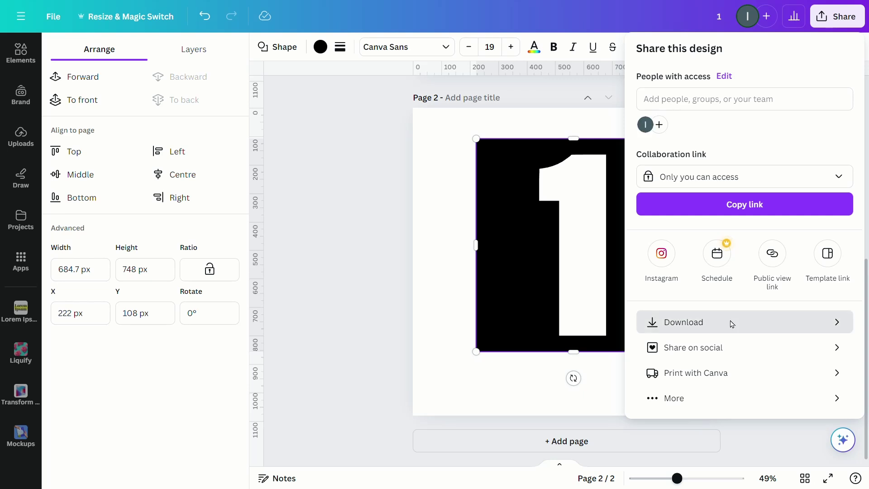
click(729, 323)
click(741, 239)
click(715, 272)
click(731, 333)
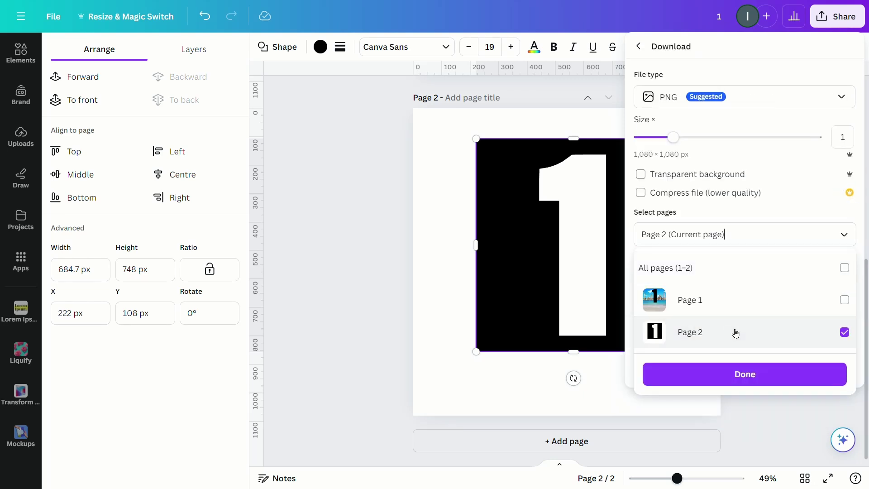
click(741, 374)
click(753, 296)
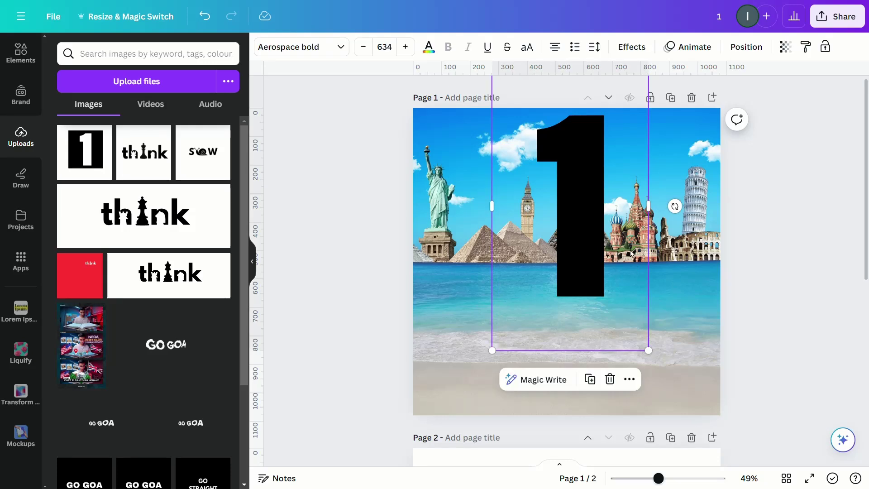
Replace the black "1" on page 1 with the uploaded image of the white "1" in a black box
click(609, 379)
click(84, 152)
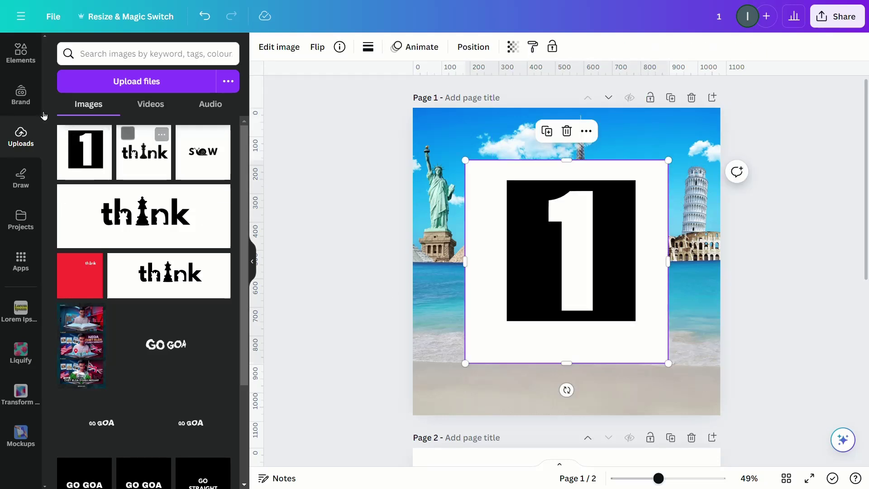
Remove the background of the placed "1" image with BG Remover
click(21, 54)
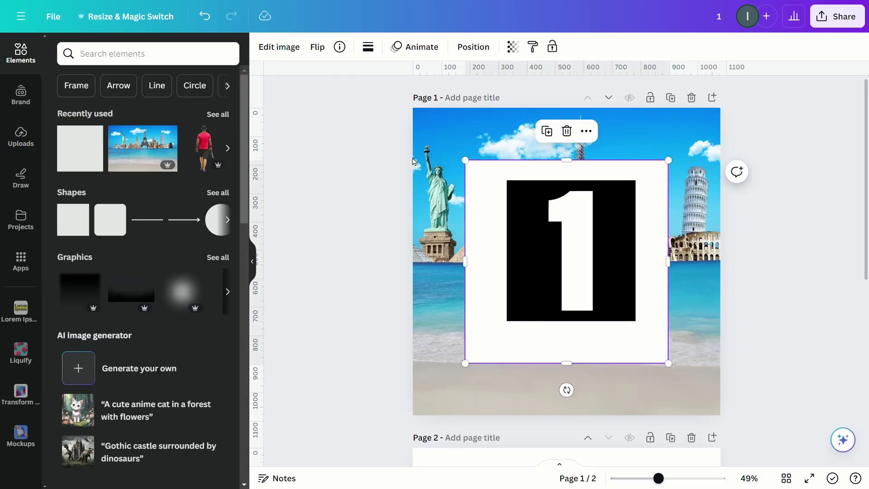
click(280, 49)
click(90, 136)
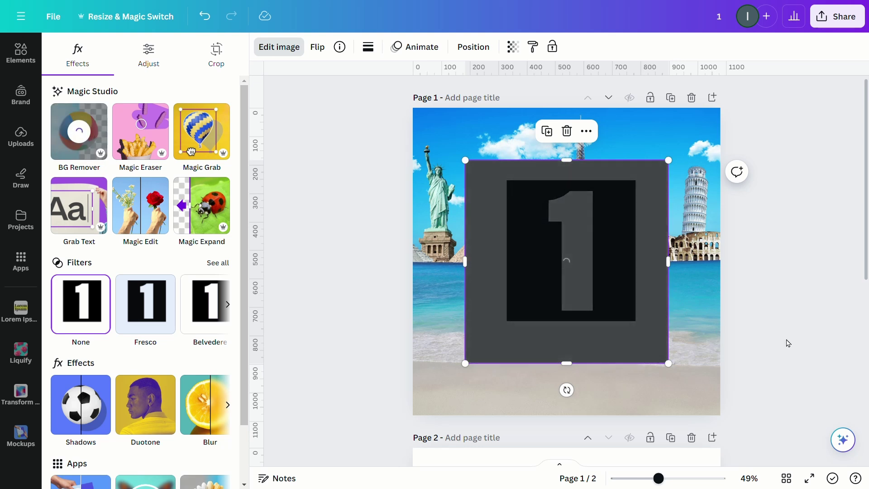
Enlarge the cut-out image to slightly wider than the page and position it so the Eiffel Tower shows through the "1"
drag(458, 156, 412, 107)
drag(677, 372, 722, 415)
drag(638, 335, 642, 306)
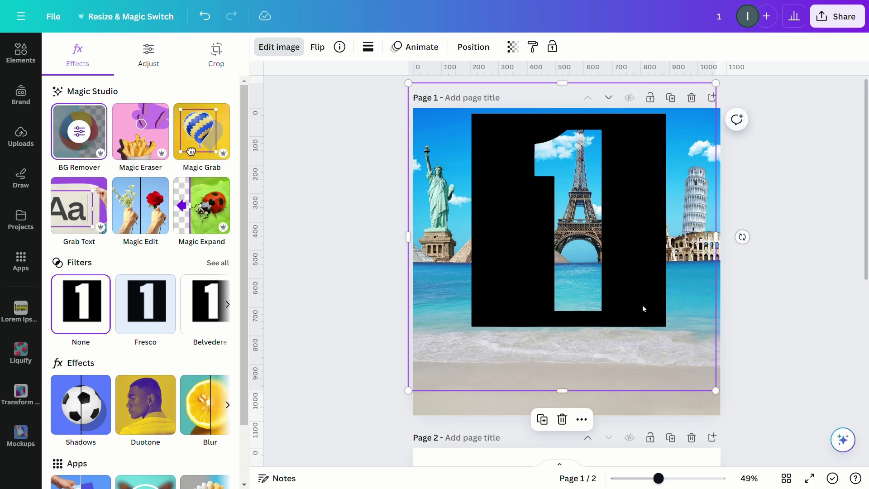
drag(716, 390, 720, 395)
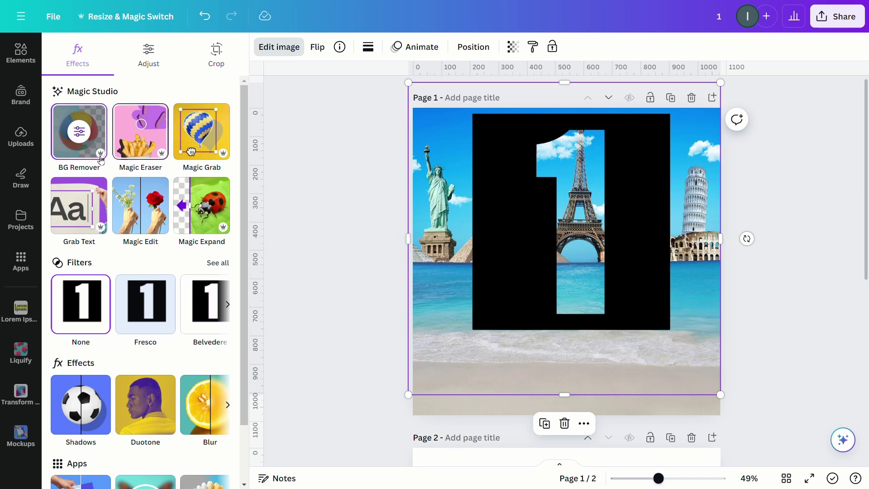
Add a blue square to page 1 and stretch it into a strip covering the full height of the page's left side
click(21, 52)
click(73, 220)
click(563, 271)
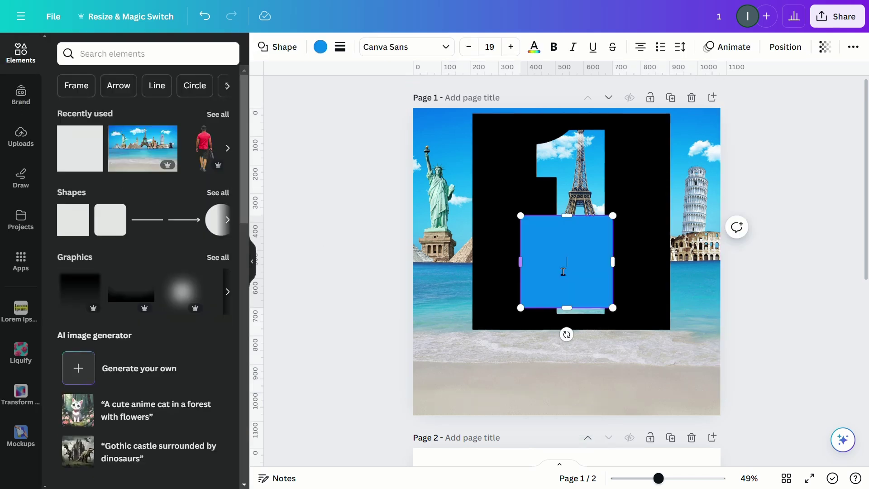
drag(526, 232, 409, 109)
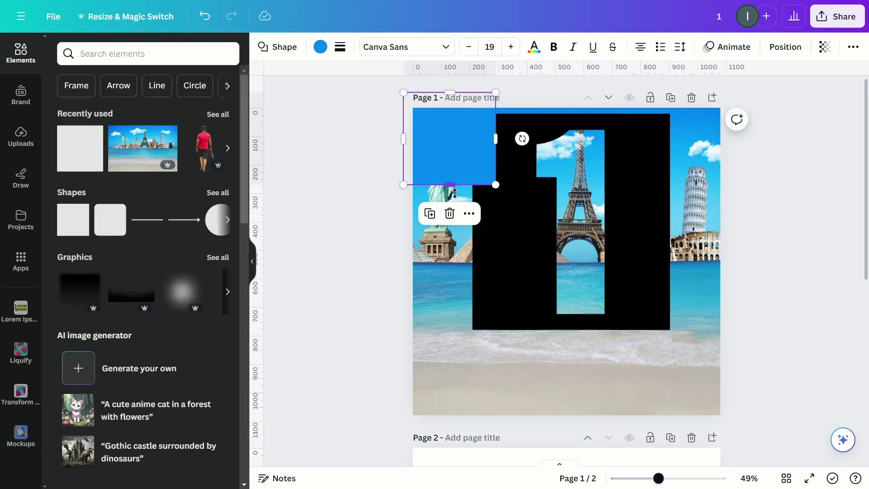
drag(455, 194, 452, 437)
Duplicate the blue strip twice, covering the page's right side and the area below the "1", and widen the lower copy
click(433, 86)
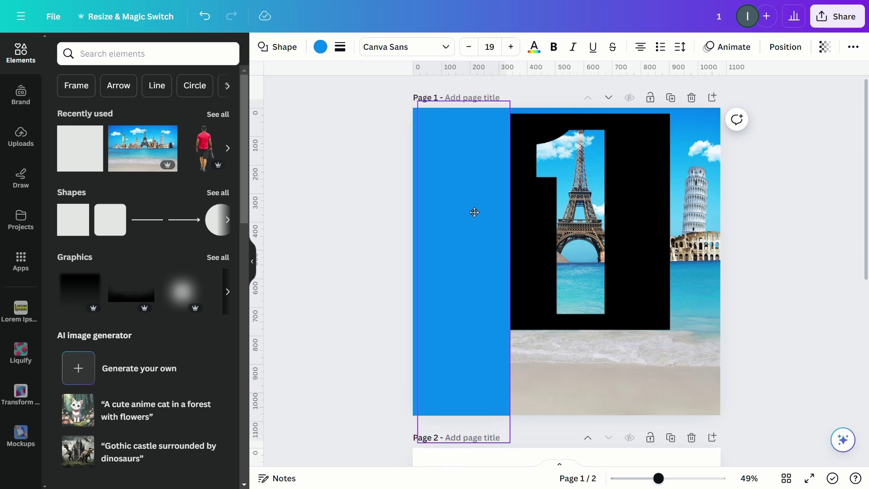
drag(474, 209, 686, 234)
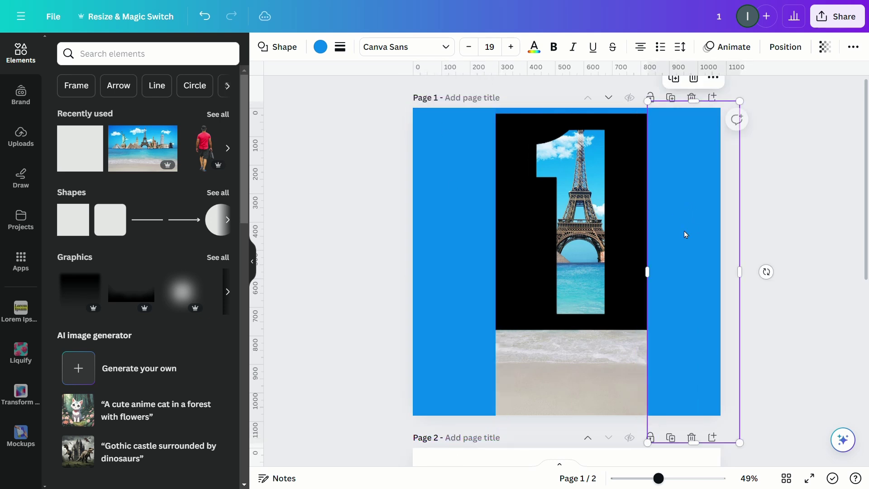
click(674, 82)
drag(698, 162, 524, 389)
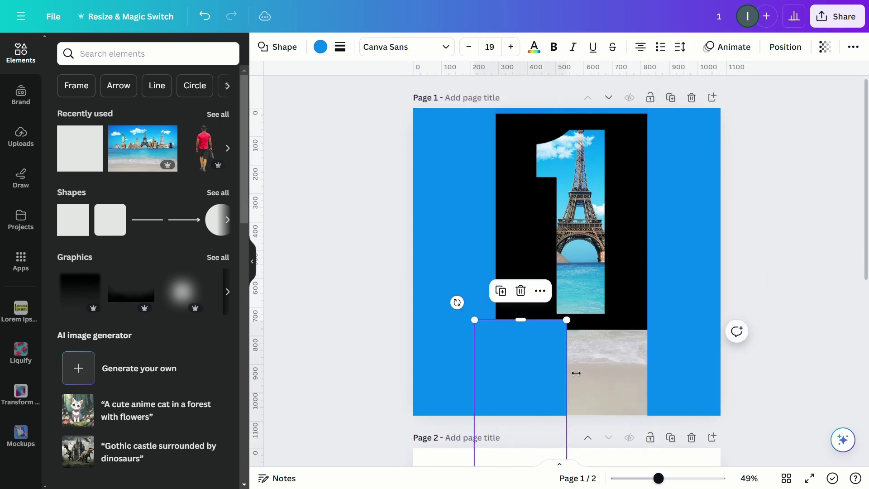
drag(566, 370, 678, 369)
Duplicate the blue strip on the page's right side, and move and widen the copy to cover the area above the "1"
click(671, 147)
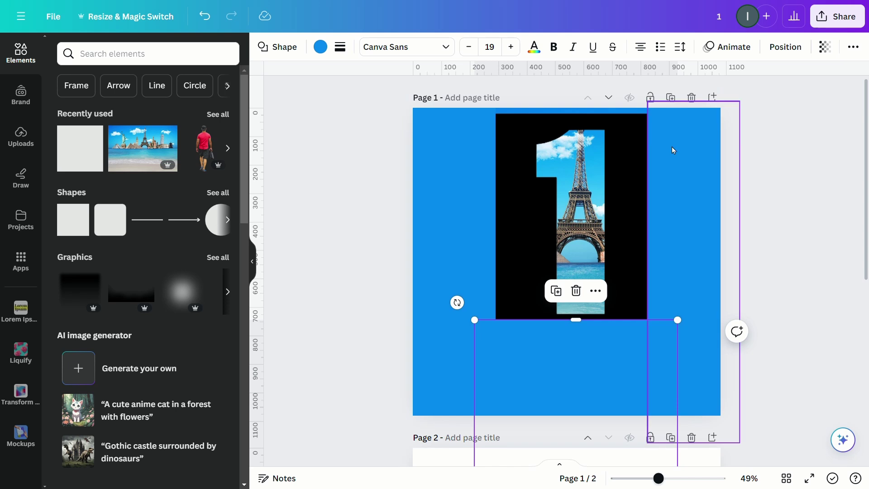
click(679, 82)
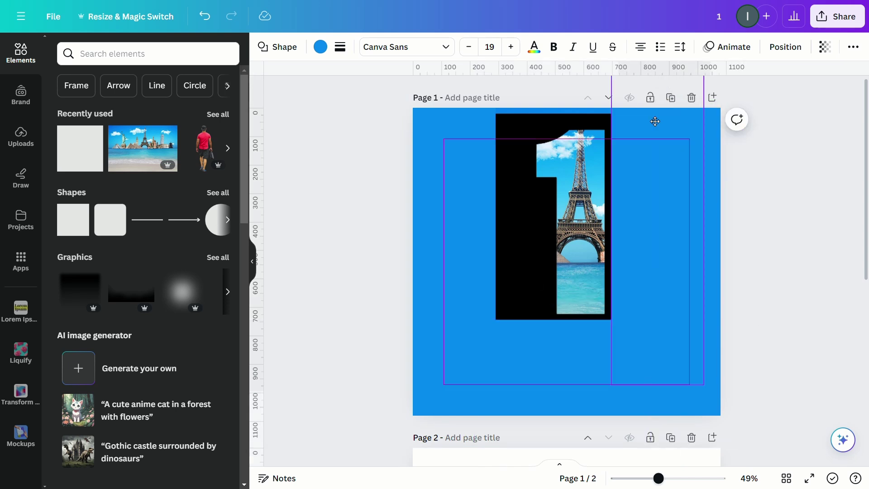
drag(654, 120, 565, 110)
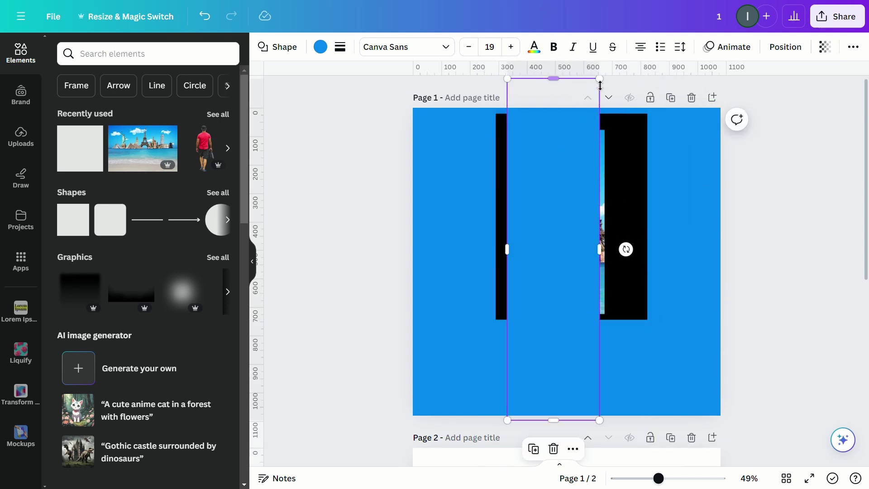
drag(600, 86, 667, 96)
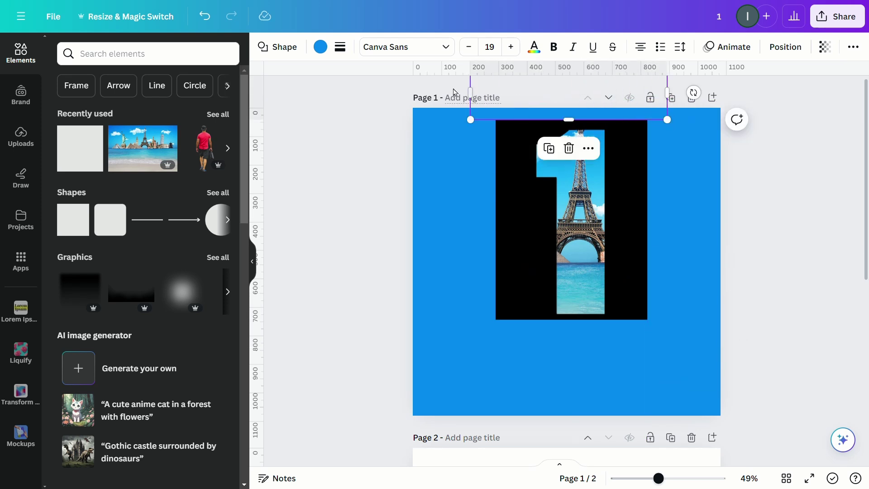
Recolour all the blue strips black to match the cut-out image, applying the change across all pages
click(321, 46)
click(133, 264)
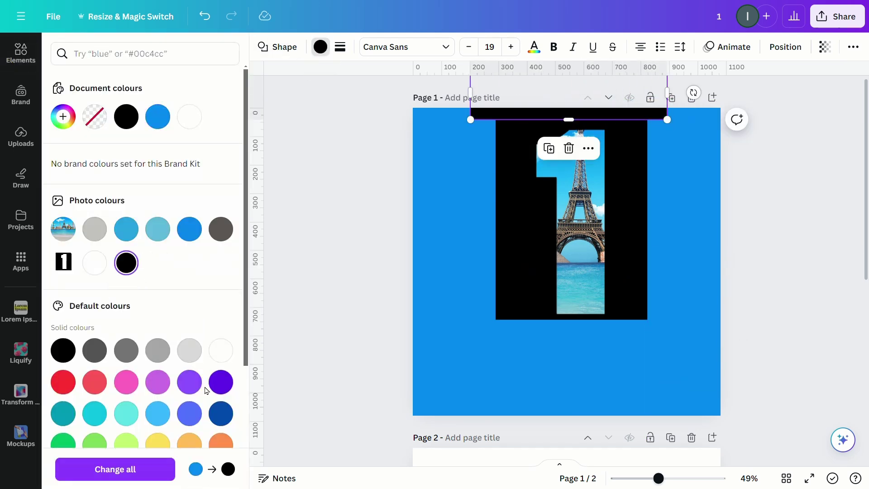
click(131, 471)
click(766, 281)
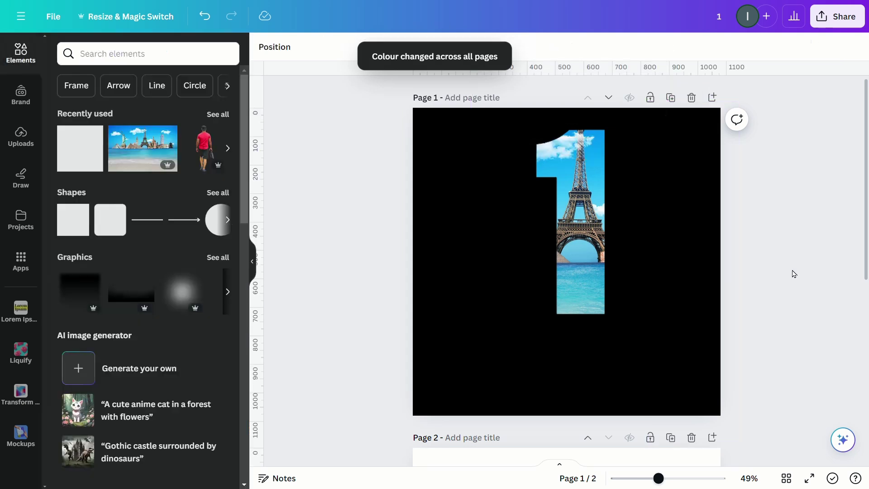
Download only page 1 of the design as a PNG
click(821, 28)
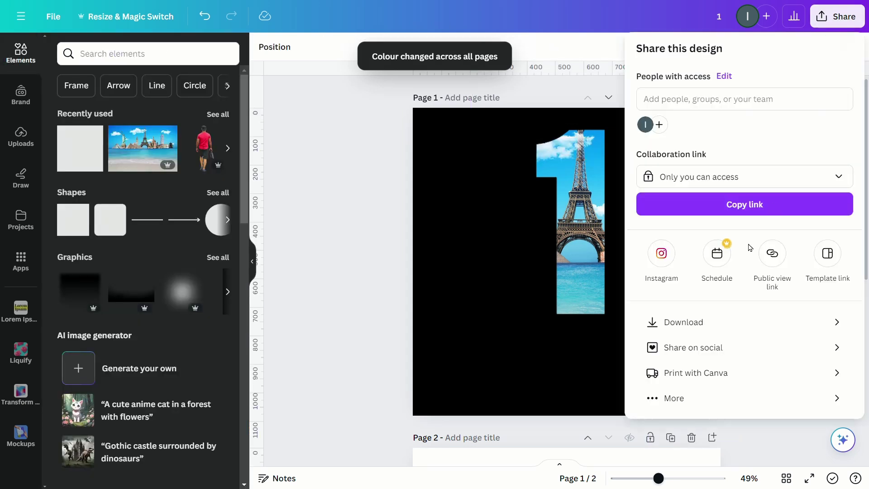
click(725, 324)
click(747, 234)
click(743, 274)
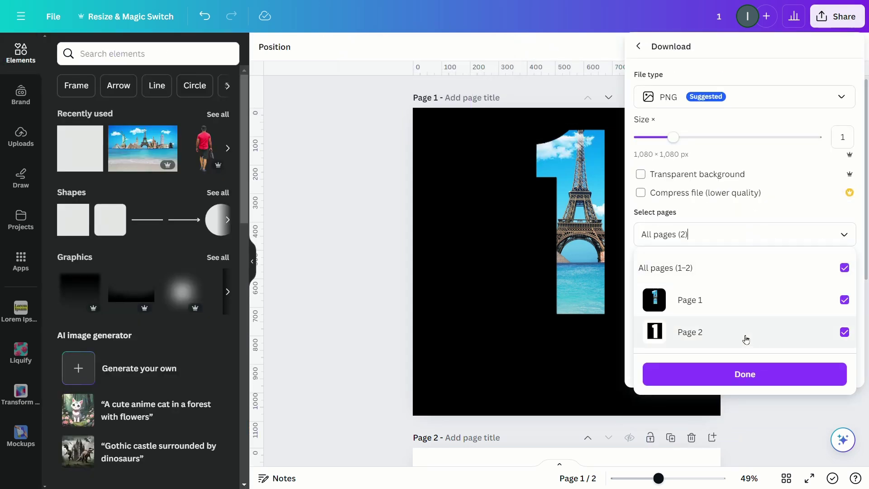
click(783, 269)
click(749, 311)
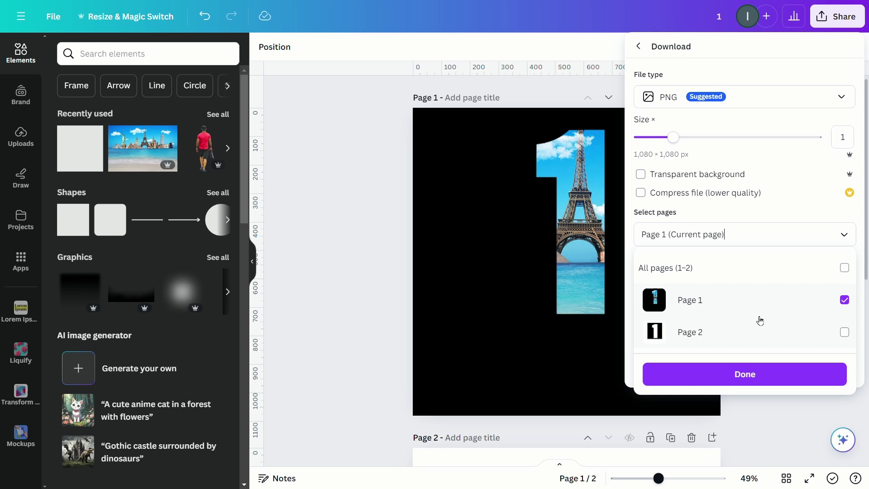
click(762, 379)
click(745, 297)
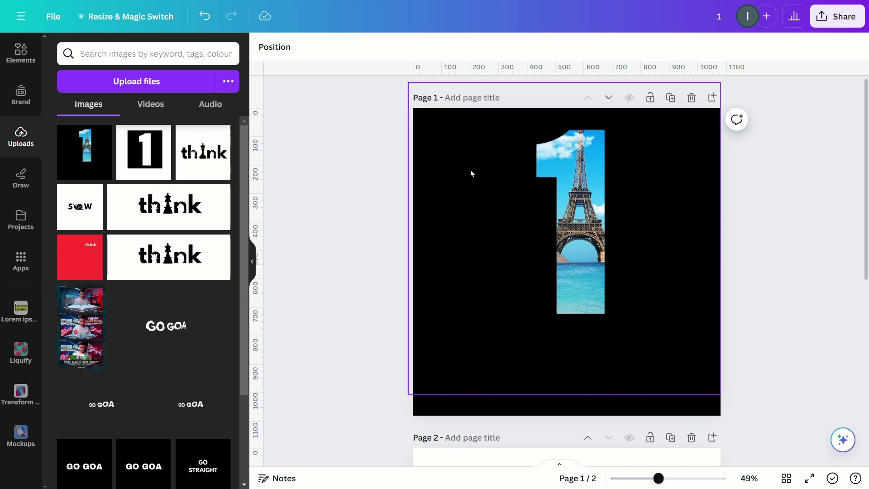
Replace the cut-out image and black strips on page 1 with the exported Eiffel Tower "1" image, scaled to fill the page
drag(396, 107, 745, 404)
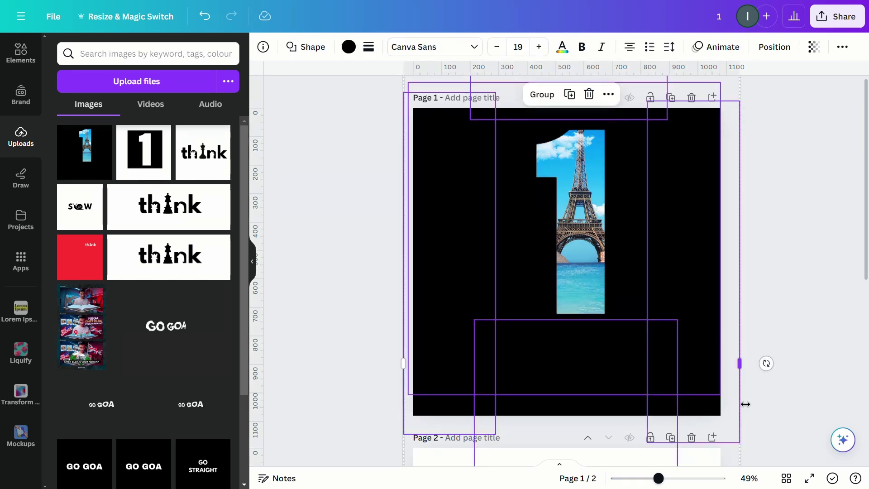
key(Delete)
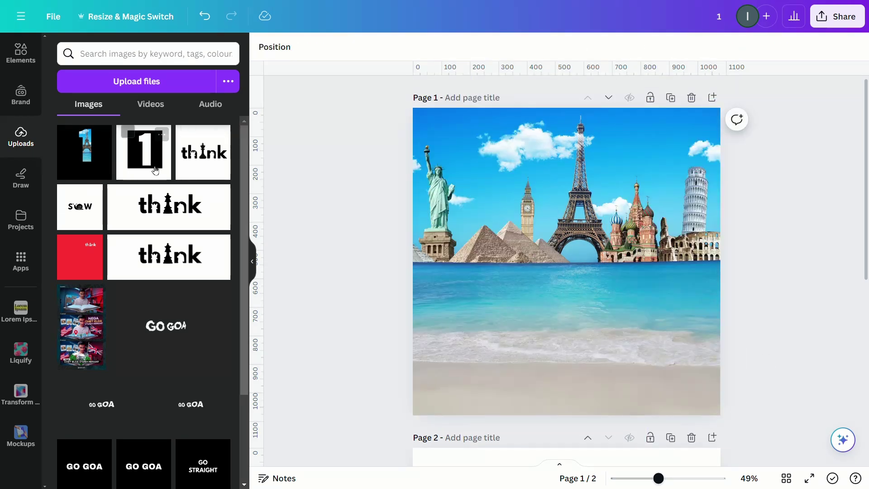
click(144, 153)
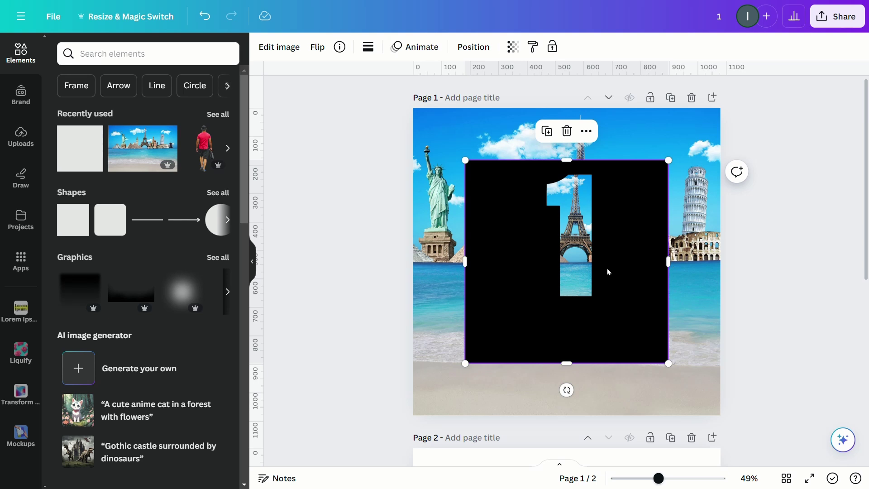
drag(607, 268, 555, 219)
drag(618, 314, 726, 416)
Remove the black background of the exported image with BG Remover and crop its frame closer around the "1"
click(288, 47)
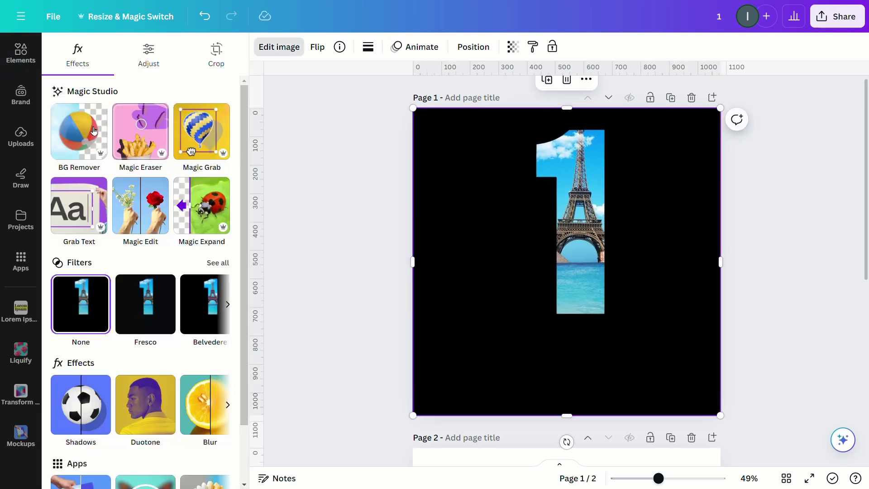
click(79, 132)
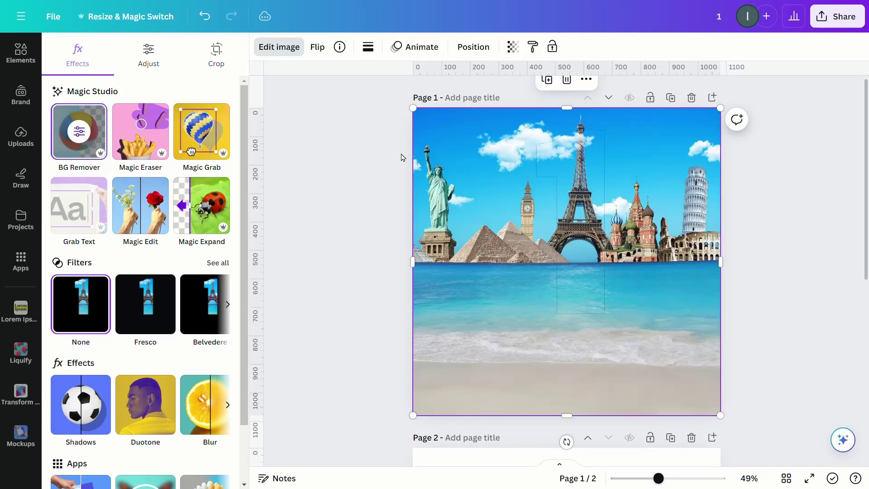
drag(419, 160, 480, 177)
drag(719, 226, 635, 229)
drag(558, 415, 652, 315)
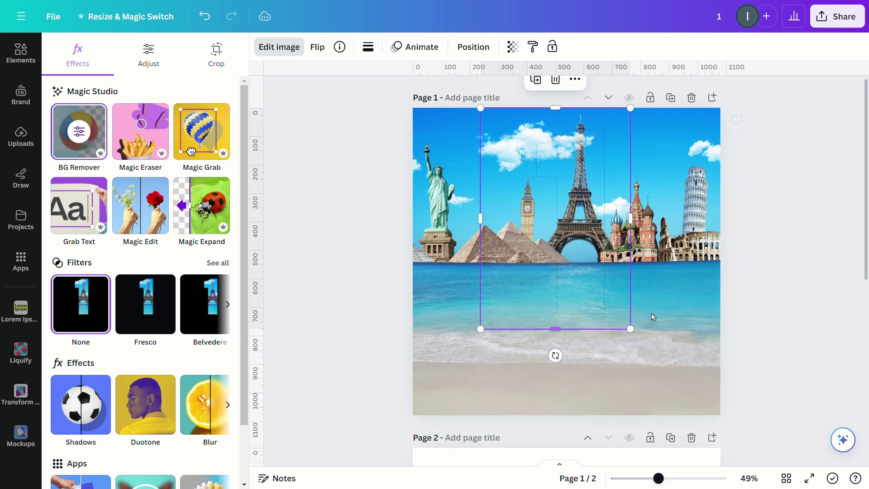
Darken the background landmark photo by setting its brightness to -100 and its contrast to 33
click(694, 303)
click(177, 67)
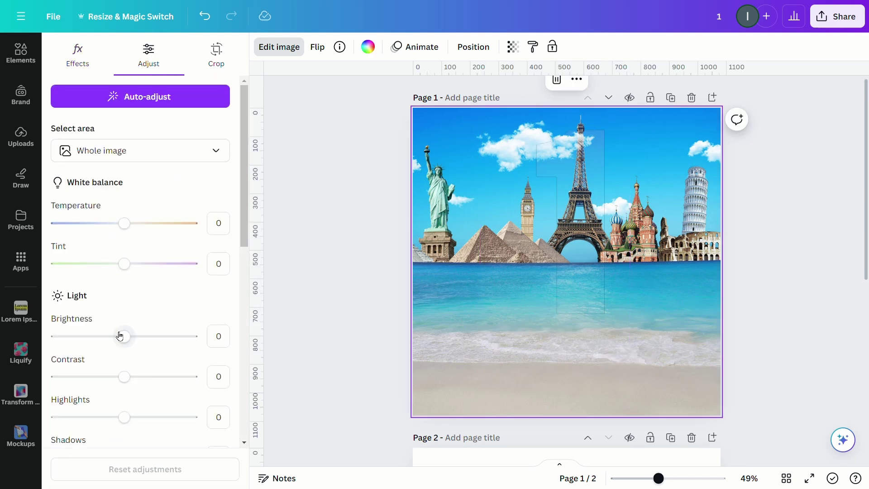
drag(119, 336, 56, 335)
scroll(109, 315, down, 2)
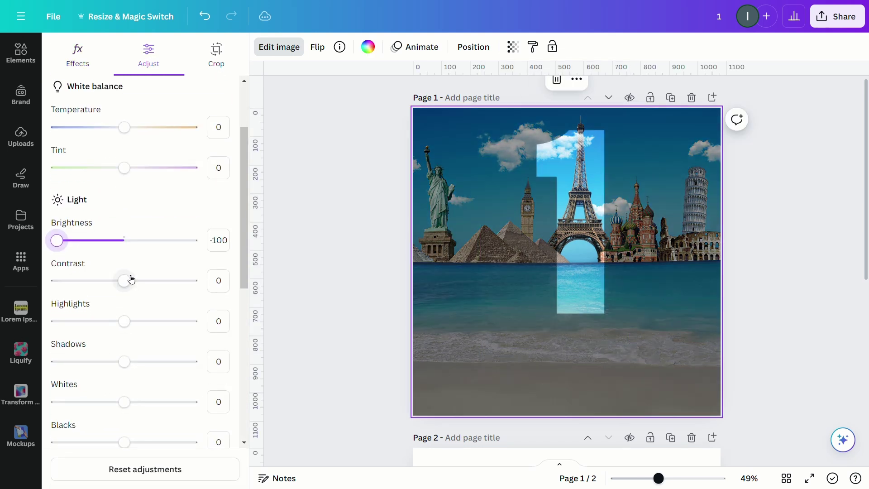
drag(130, 279, 176, 293)
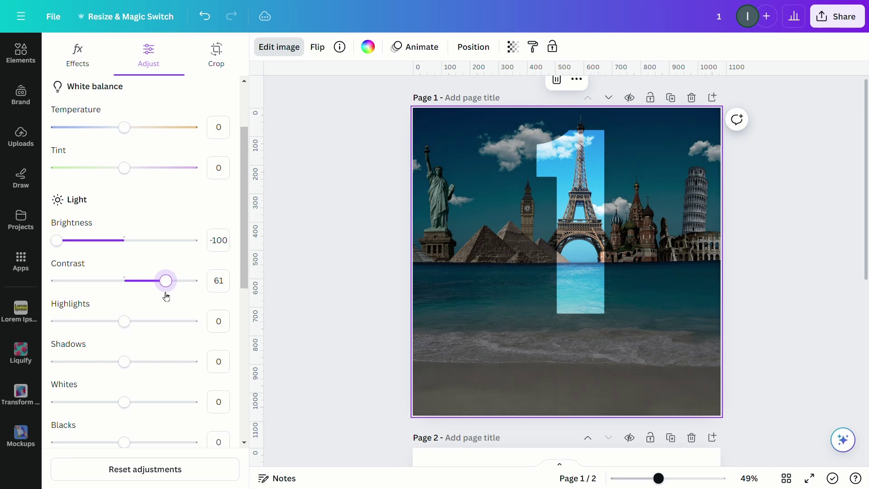
Set the background photo's highlights to -100, shadows to -24, vibrance to 27 and saturation to 12
scroll(153, 290, down, 4)
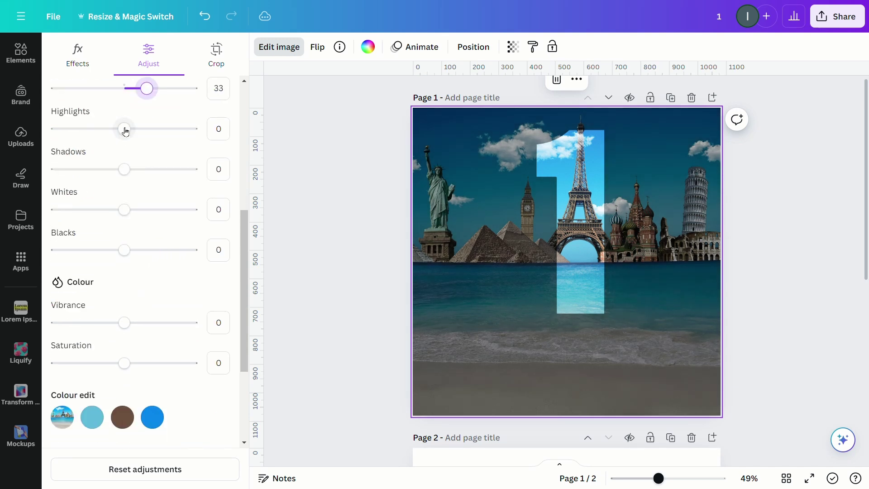
drag(125, 131, 79, 146)
drag(132, 171, 110, 178)
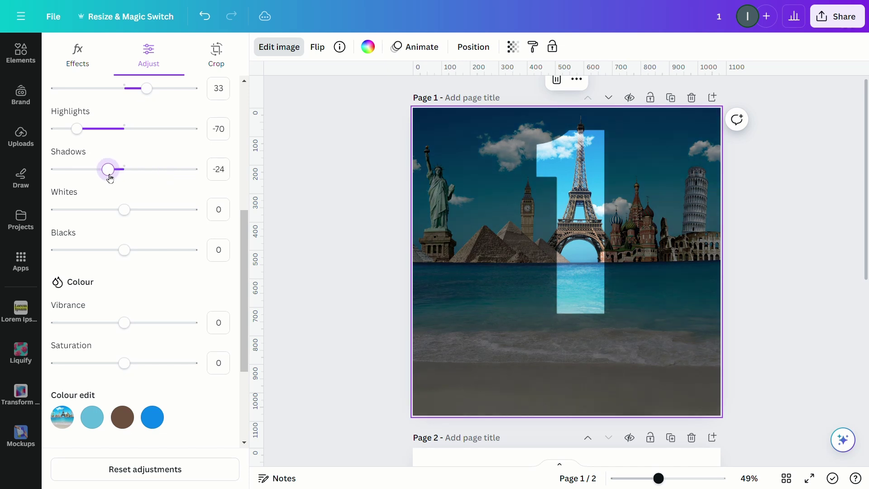
scroll(130, 192, down, 5)
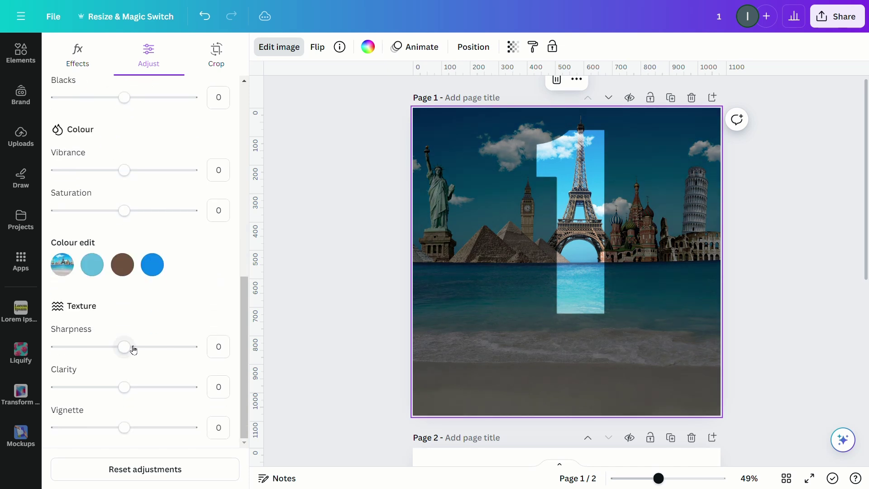
click(144, 209)
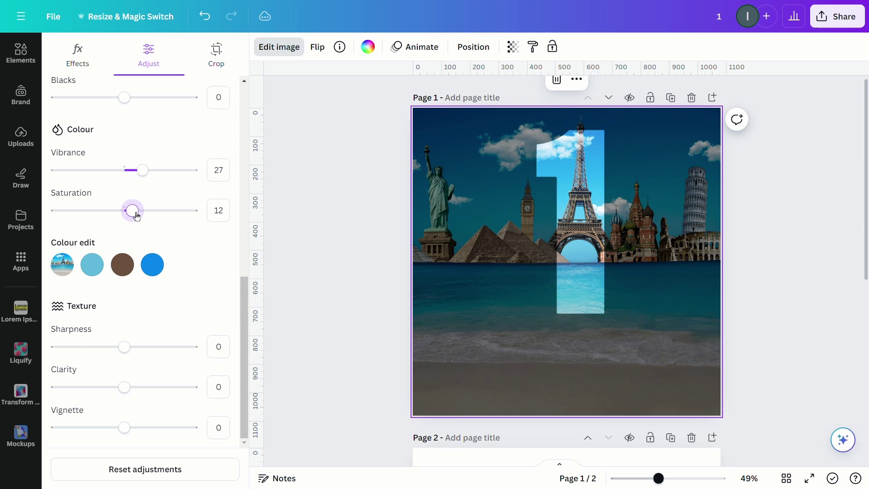
scroll(149, 226, up, 10)
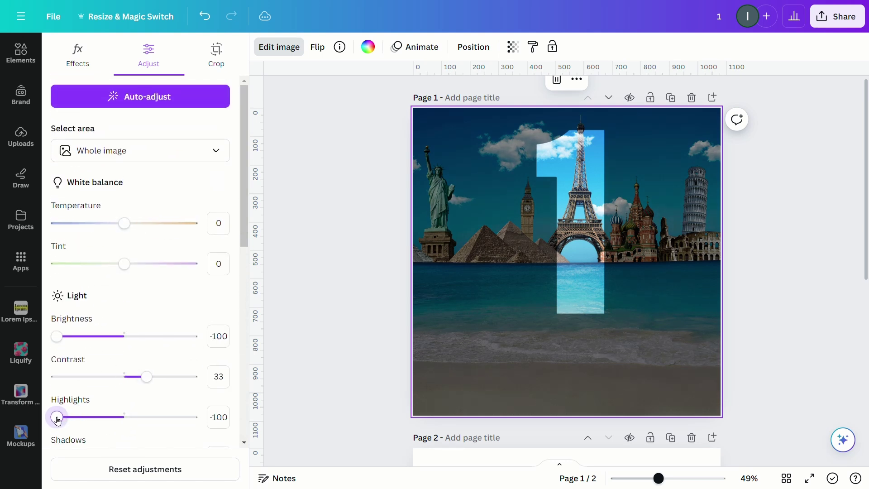
Brighten the "1" cut-out image by setting its brightness to 21, contrast to 15 and highlights to 9
click(535, 201)
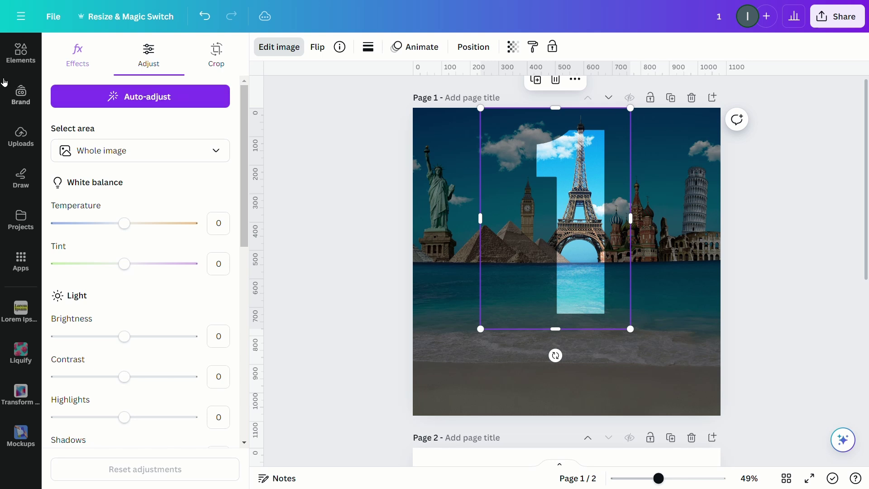
click(21, 53)
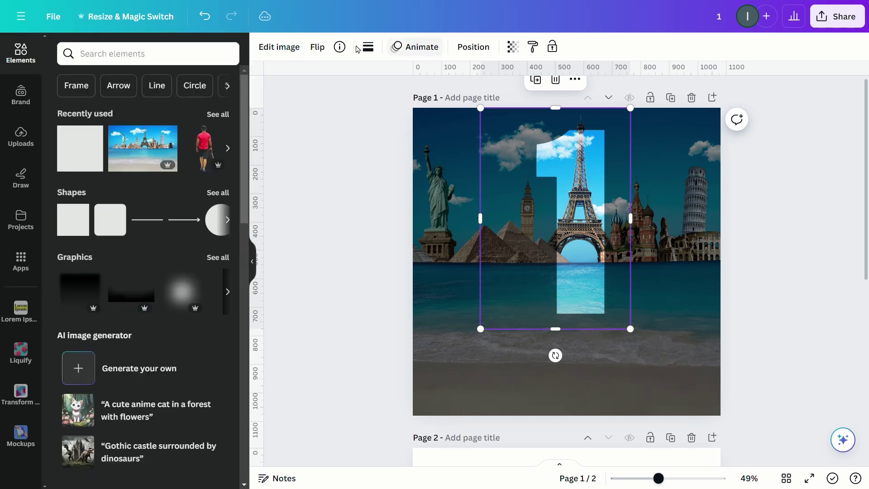
click(279, 46)
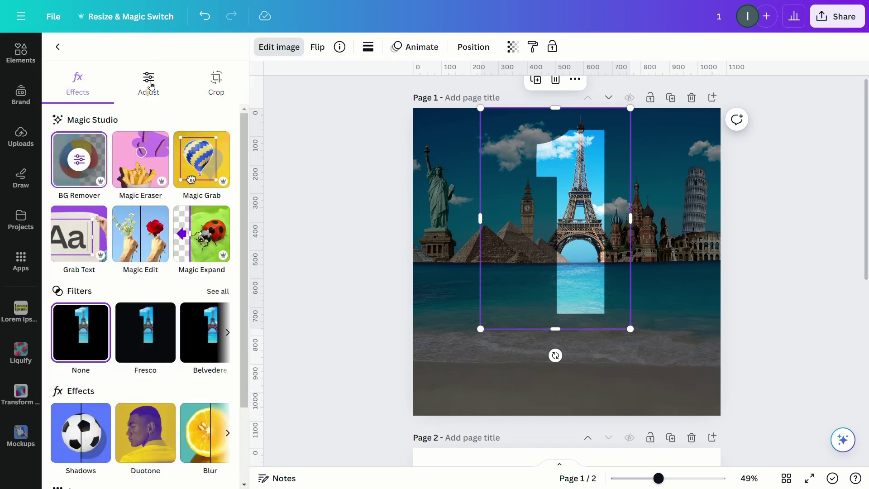
click(148, 83)
scroll(134, 274, down, 2)
drag(124, 268, 143, 278)
drag(123, 309, 139, 312)
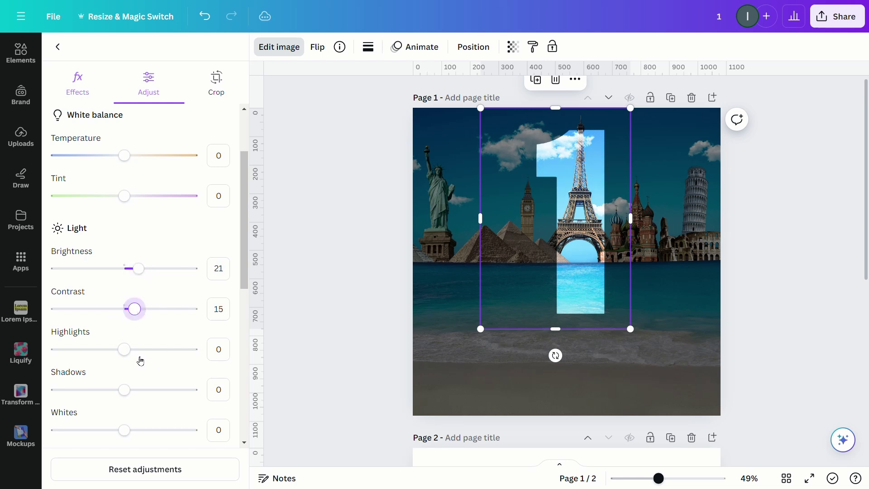
drag(125, 350, 142, 354)
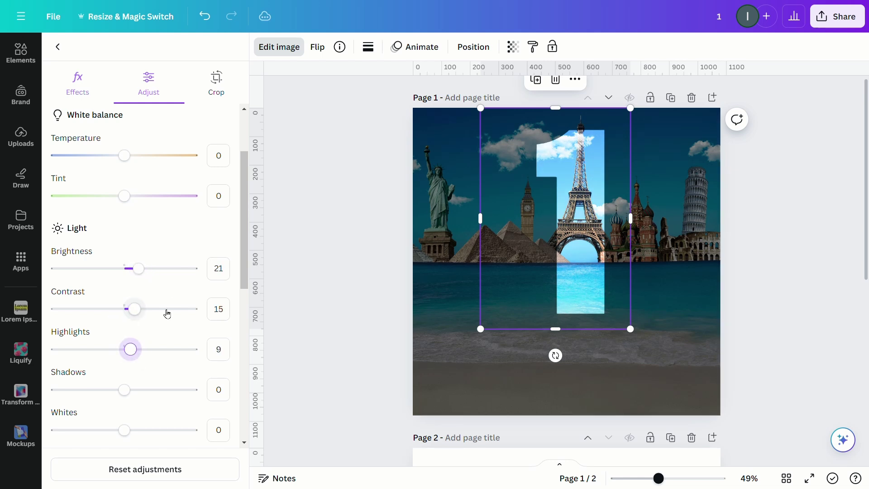
Apply a Glow shadow effect to the "1" cut-out and set the glow colour to white
click(94, 95)
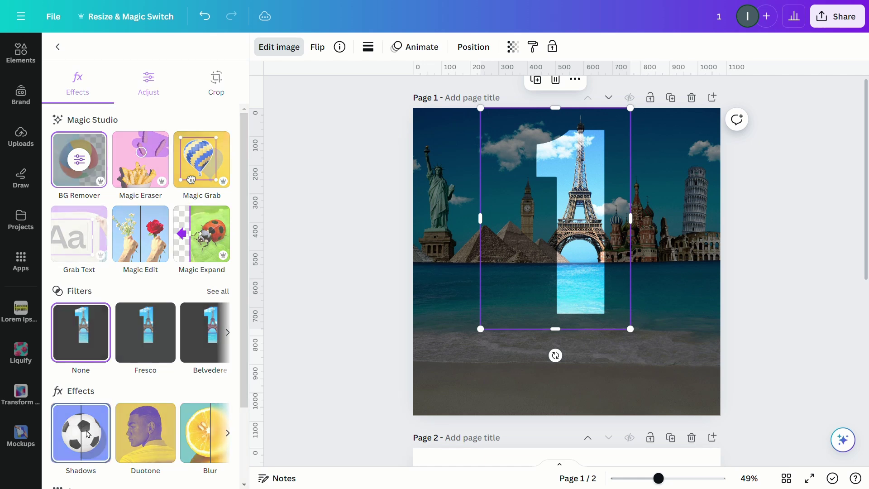
click(80, 432)
click(88, 196)
scroll(125, 308, down, 2)
click(220, 425)
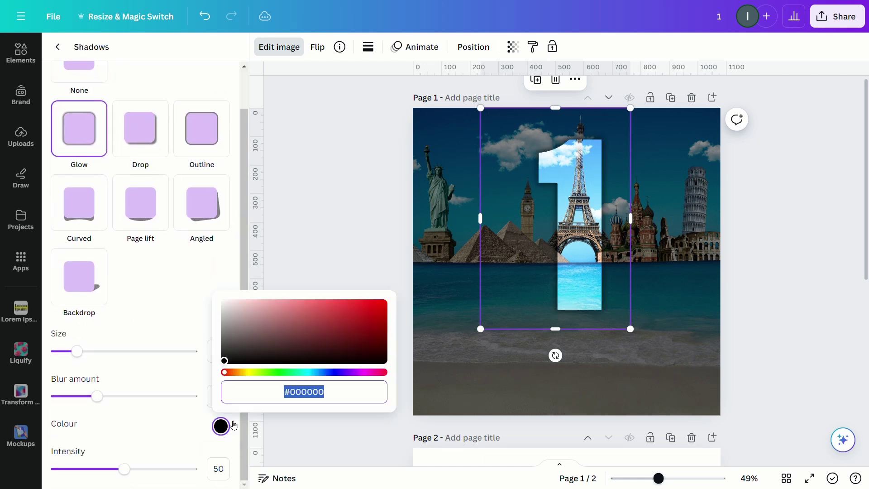
click(218, 297)
click(180, 301)
Set the glow's size to 9, blur amount to 17 and intensity to 47
drag(77, 351, 69, 356)
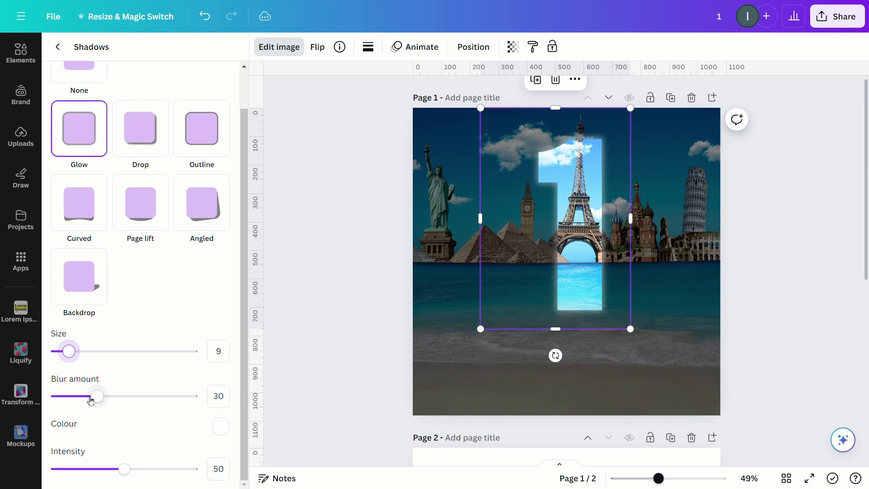
drag(91, 400, 76, 401)
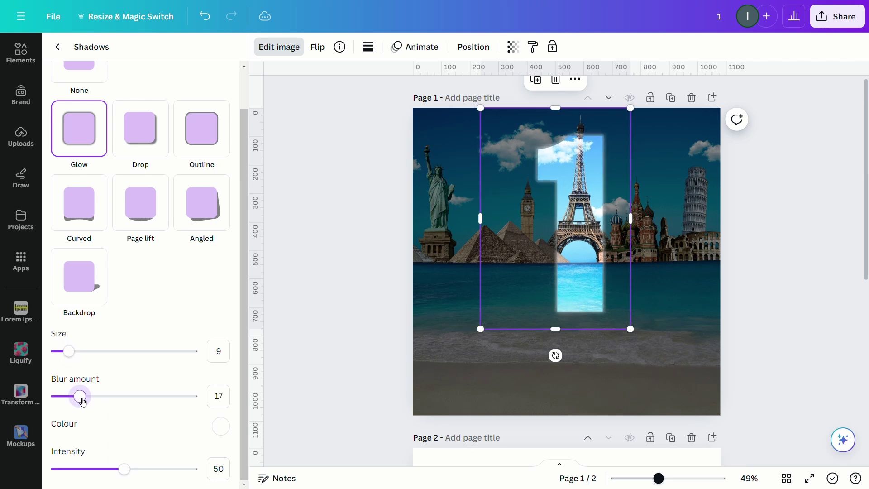
drag(127, 474, 116, 474)
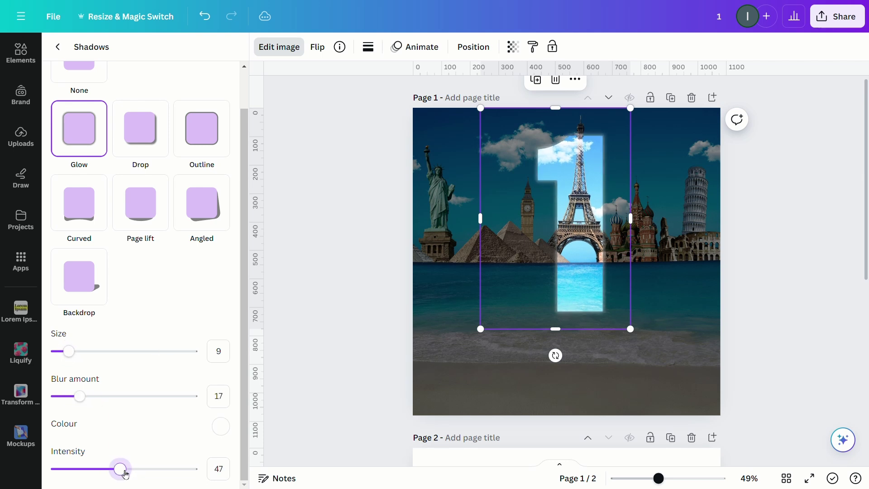
click(33, 53)
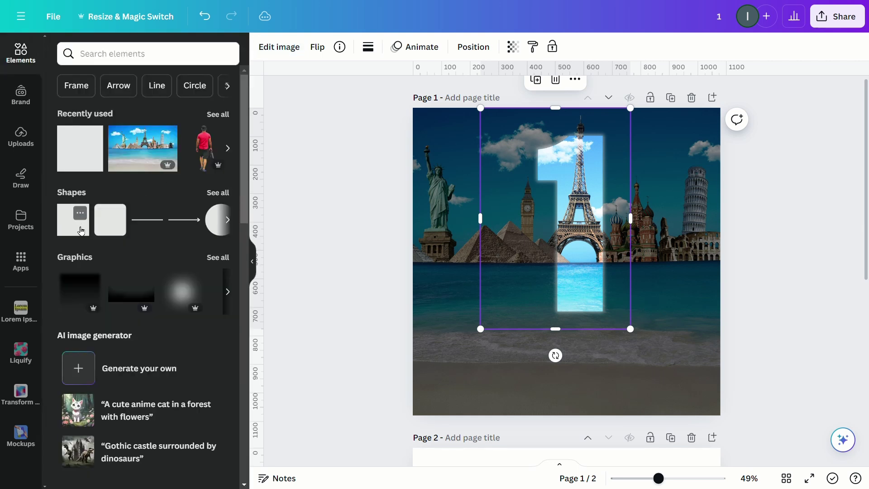
Search the elements for triangles and add the solid upright triangle shape to the page
click(138, 54)
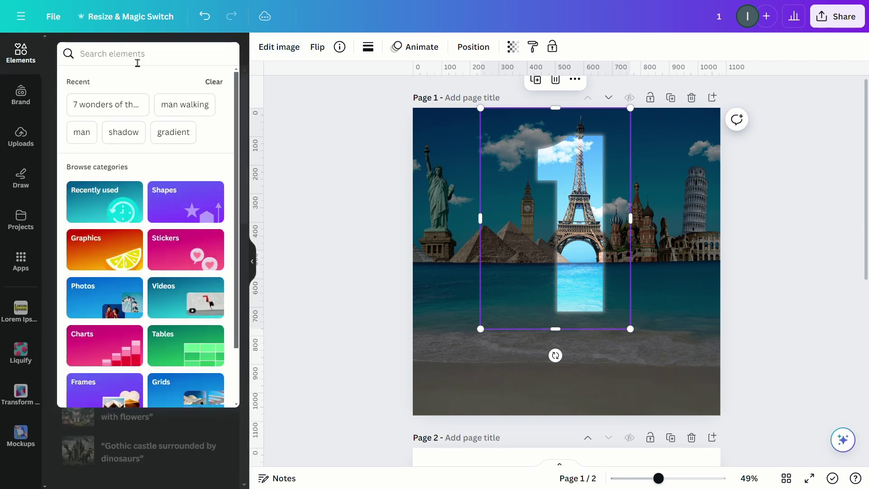
text(triamg)
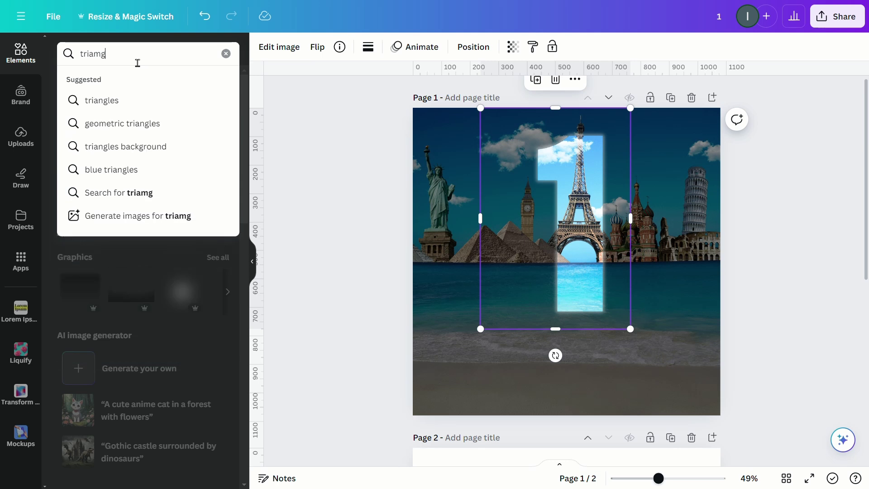
key(Down)
key(Return)
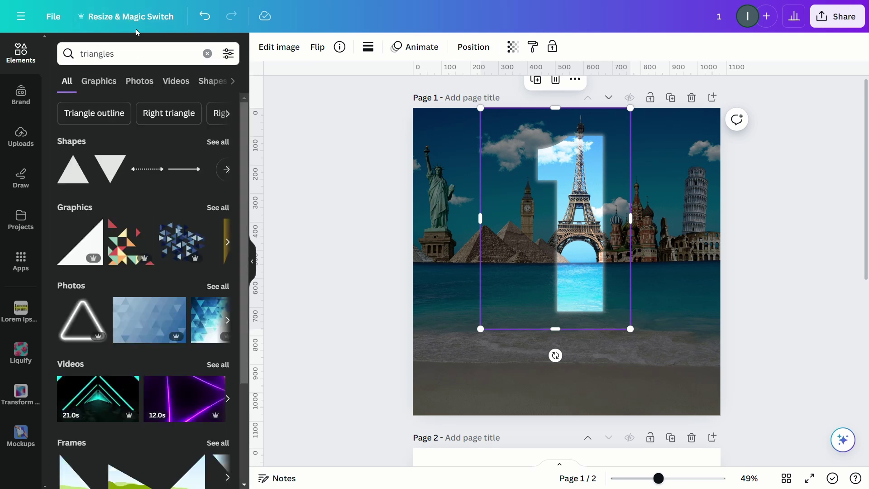
click(75, 185)
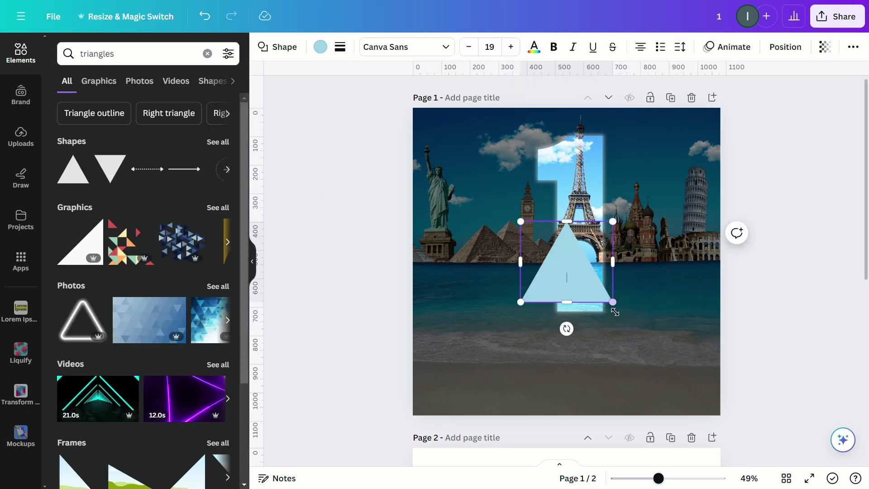
Enlarge the triangle to about 694 × 632 px, place it below the "1" and send it behind the "1" cut-out
drag(617, 308, 725, 401)
drag(635, 318, 589, 366)
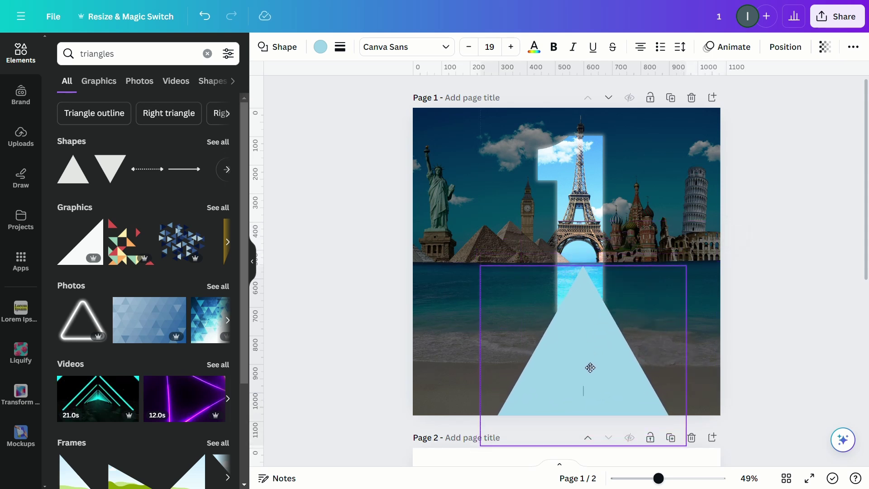
drag(689, 335, 677, 336)
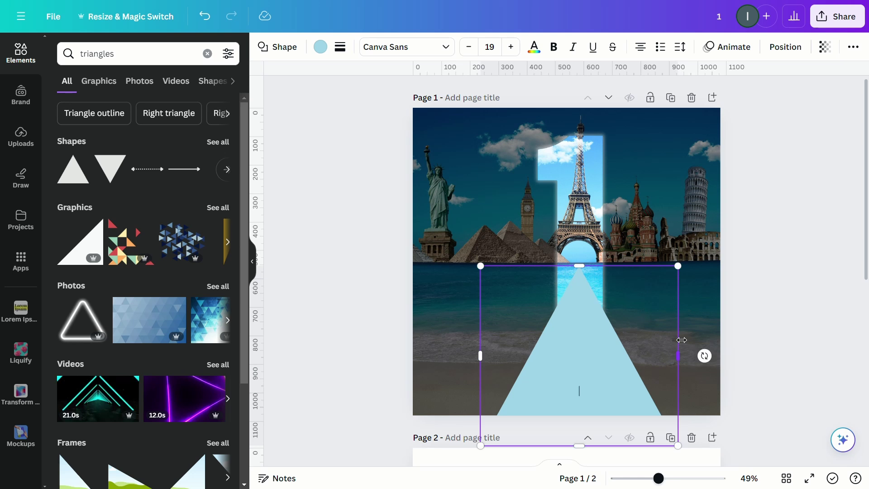
click(785, 47)
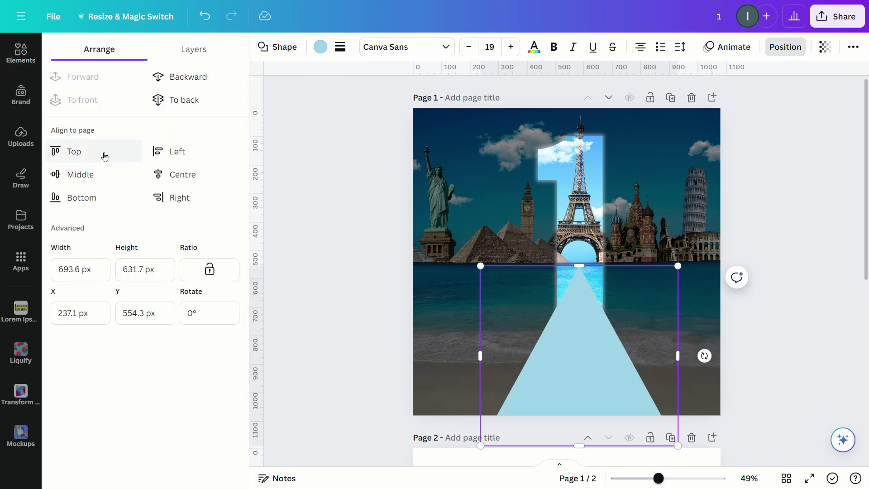
click(182, 86)
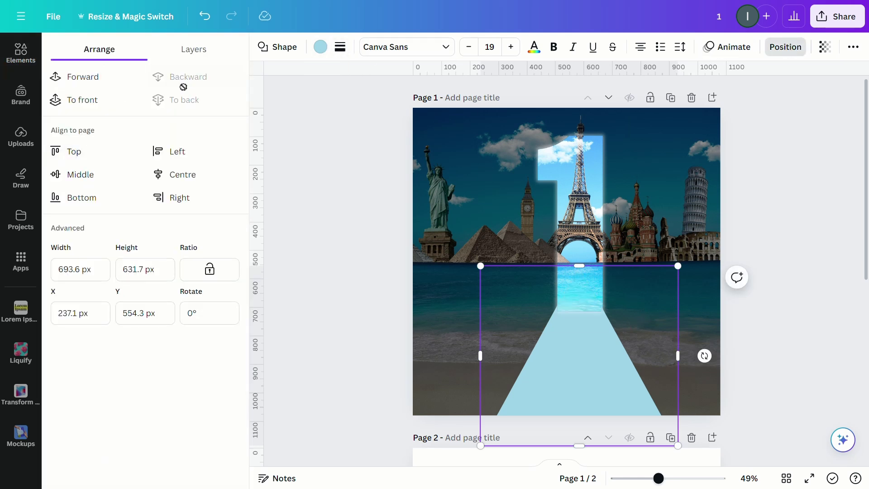
Fill the triangle with white and line its sloping sides up with the base of the "1"
click(322, 46)
click(188, 116)
click(549, 364)
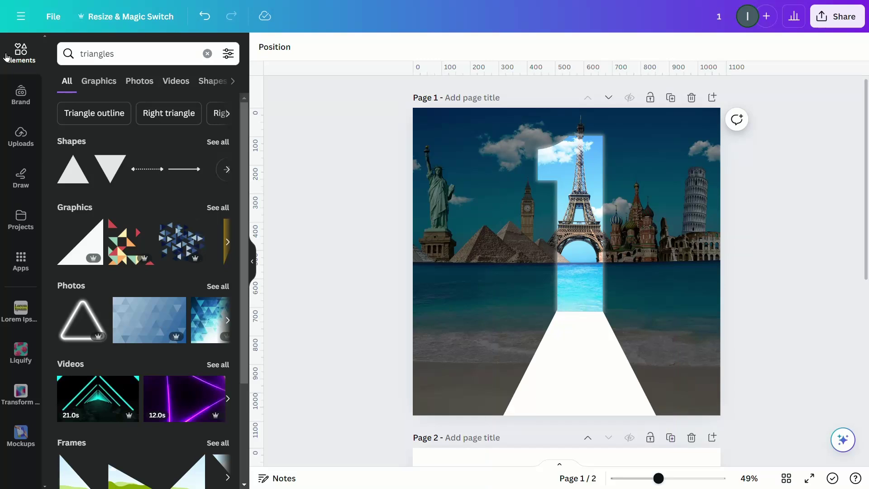
Search the graphics for "shadow" and add the black gradient that fades upward to the page
click(159, 70)
key(ctrl+a)
key(BackSpace)
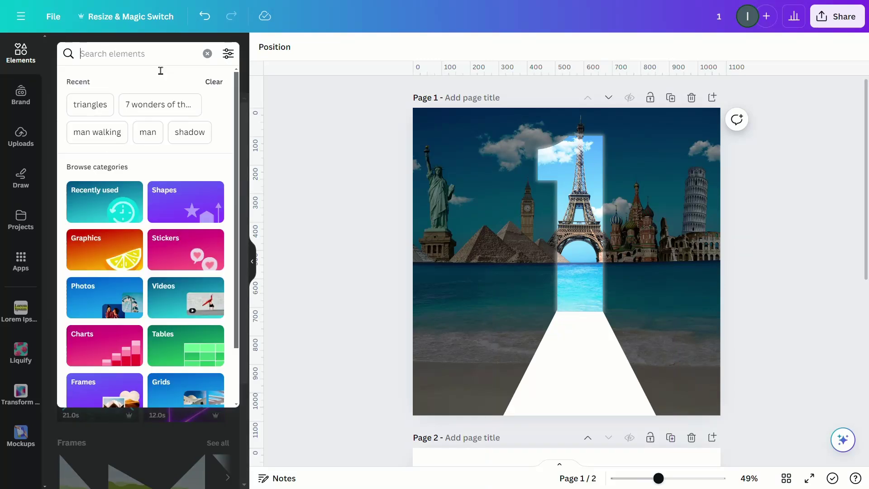
text(shado)
click(107, 100)
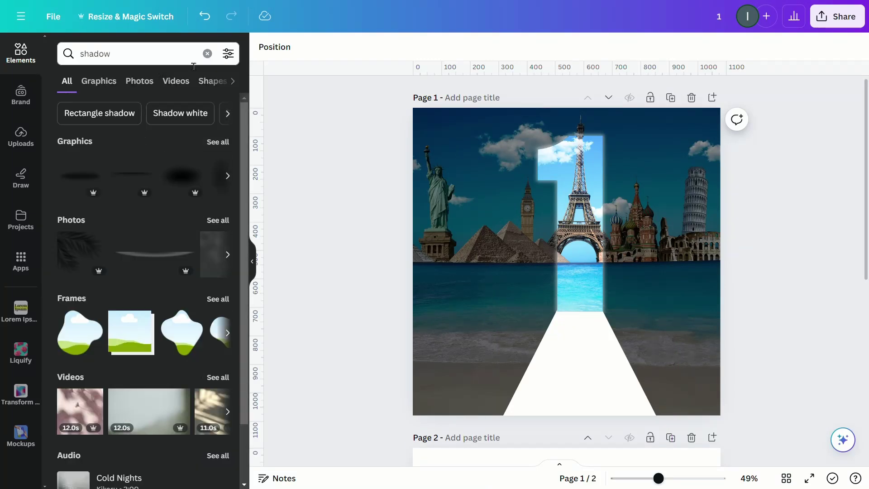
click(108, 92)
scroll(186, 251, down, 4)
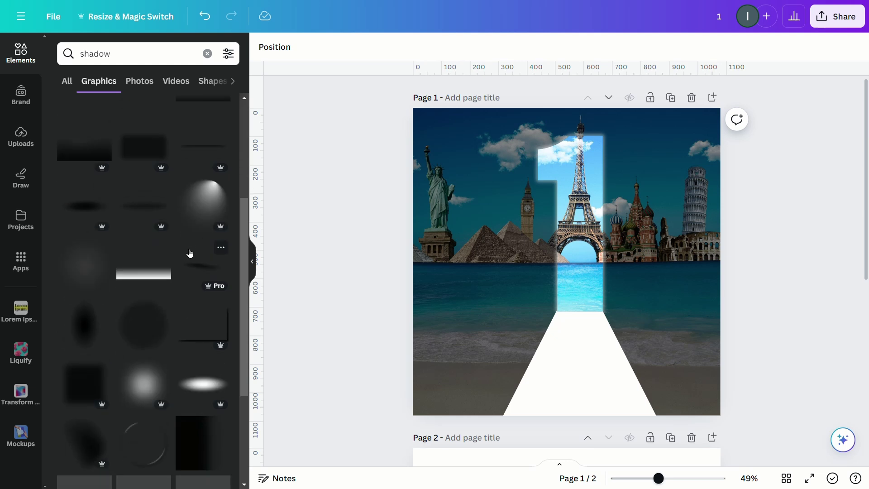
scroll(190, 253, down, 3)
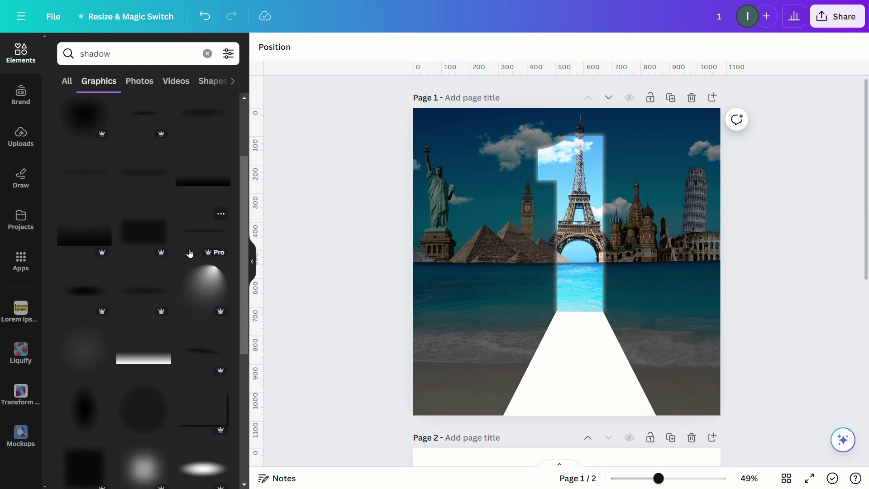
scroll(189, 254, up, 4)
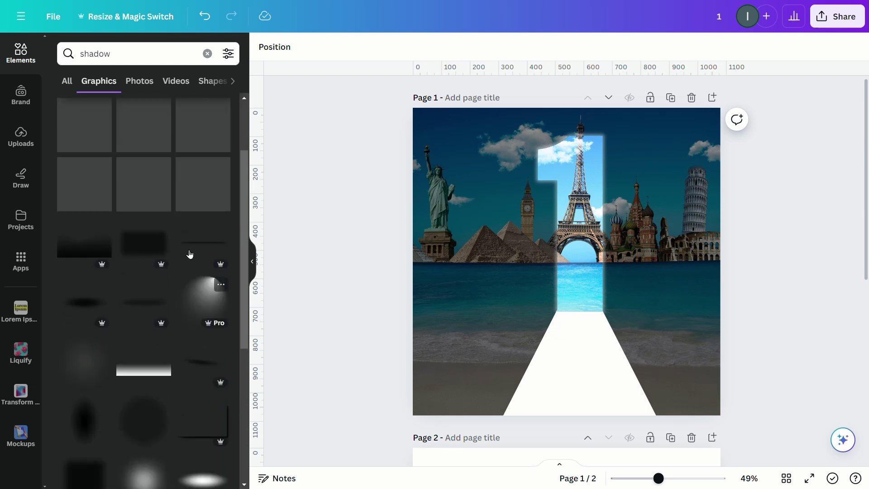
click(201, 198)
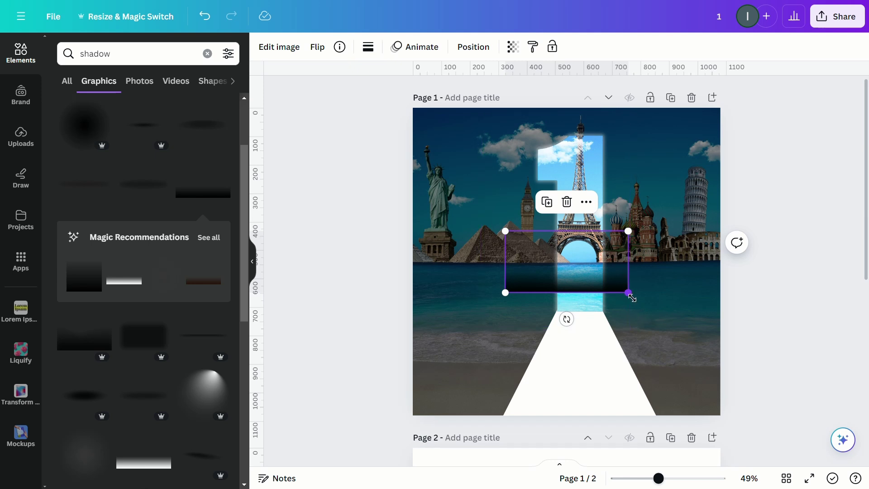
Enlarge the black gradient to the full page width and position it over the lower half of the design
drag(628, 293, 812, 385)
drag(713, 315, 626, 349)
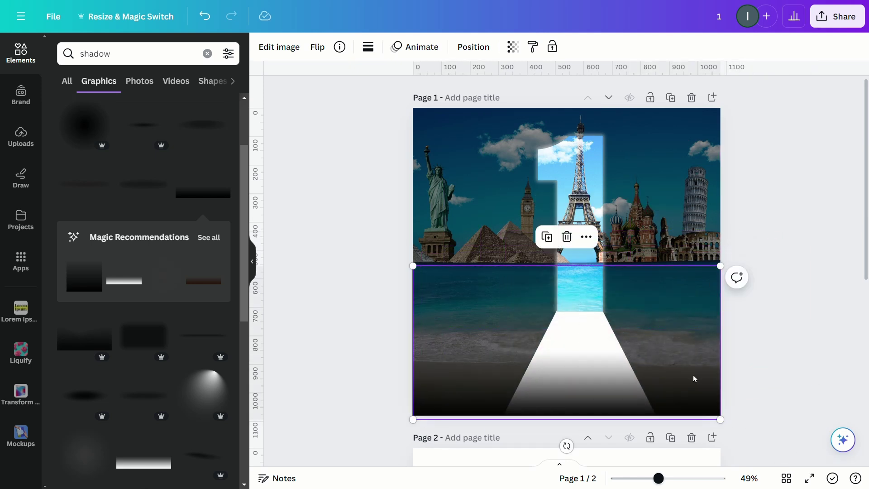
click(802, 343)
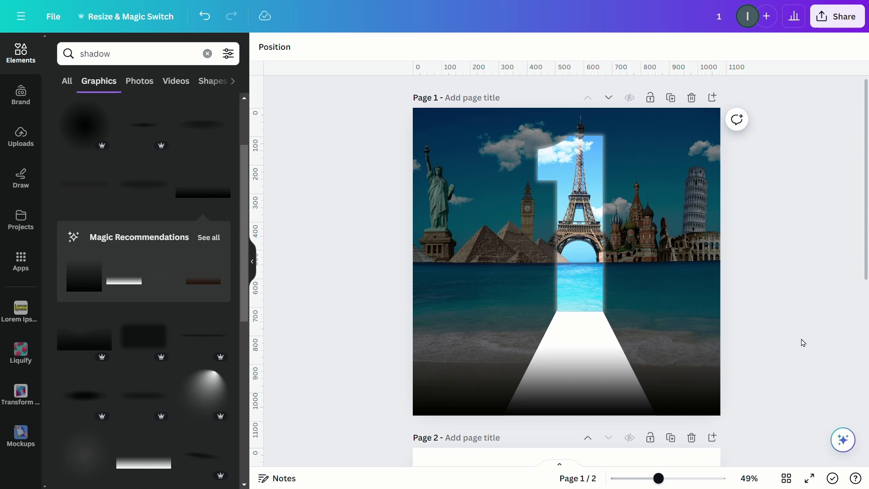
click(720, 335)
click(823, 361)
Add the "man walking" photo cut-out of the man in a red shirt and shrink him to stand at the base of the "1"
click(207, 54)
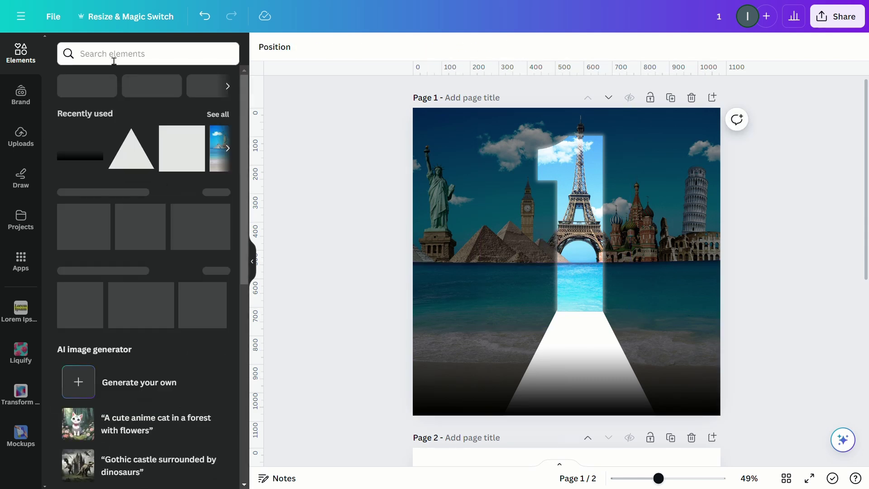
click(115, 60)
text(man walking)
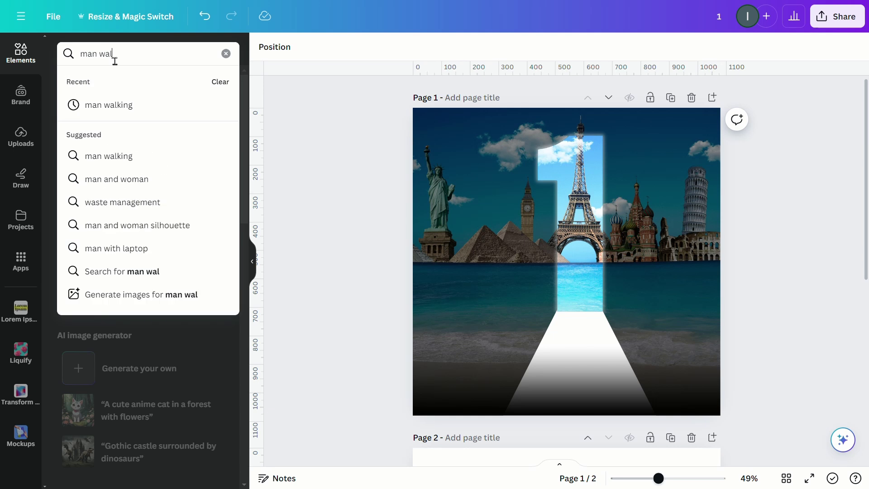
key(Return)
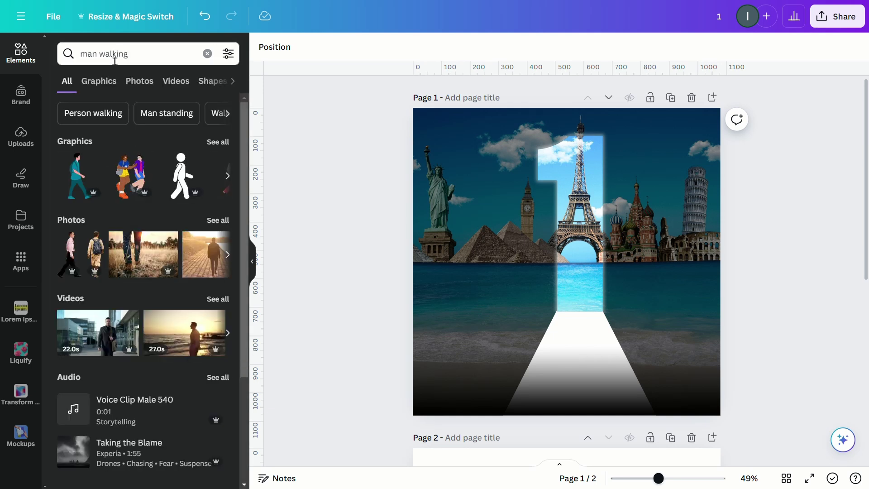
click(140, 81)
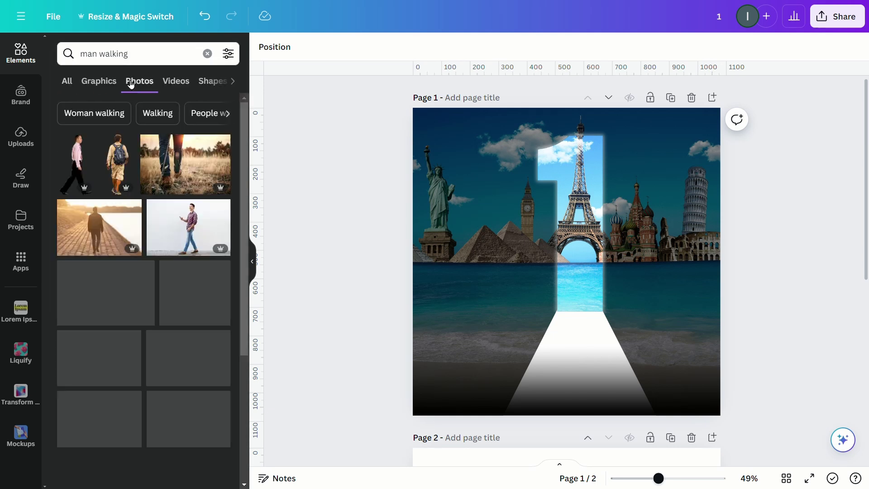
scroll(154, 187, down, 10)
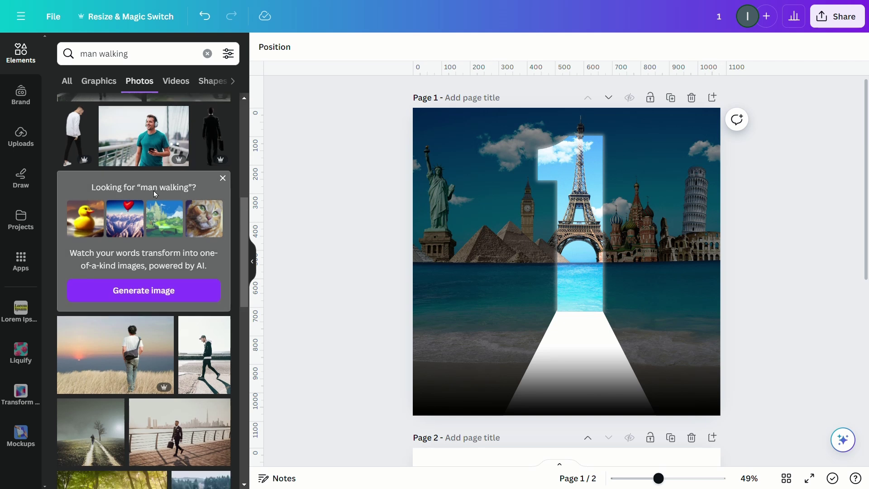
click(221, 297)
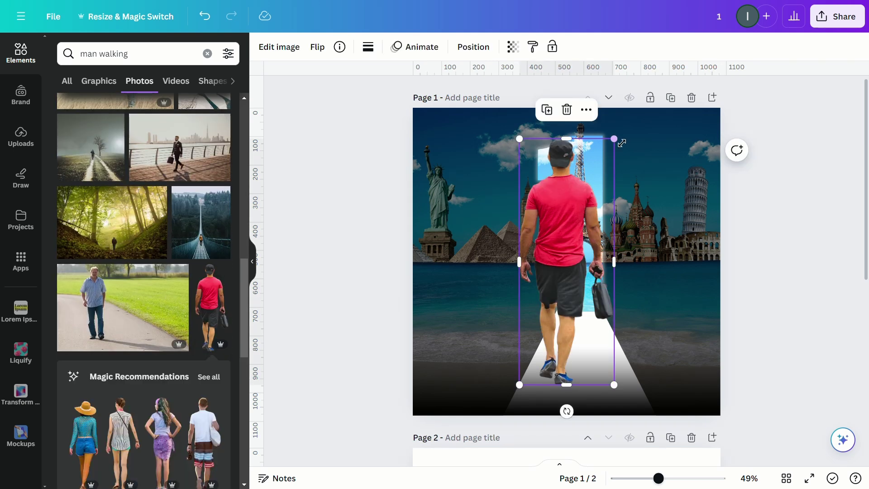
drag(616, 138, 550, 302)
drag(540, 347, 584, 305)
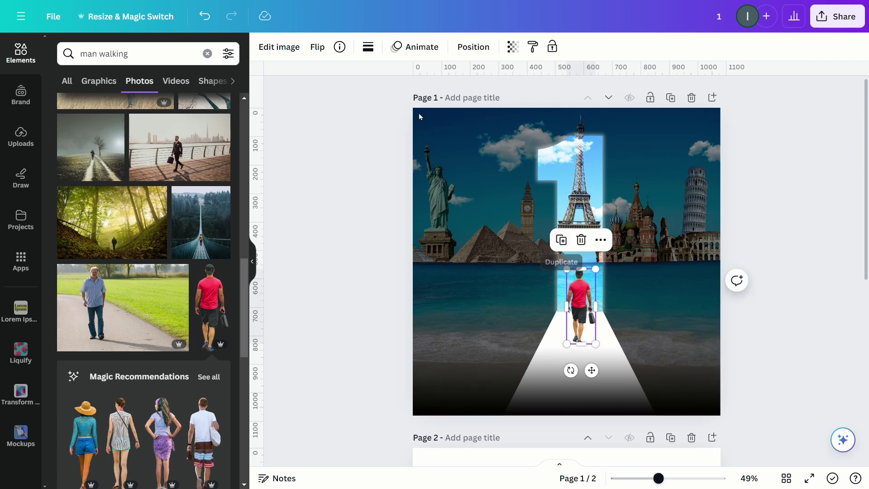
Turn the man into a black silhouette with a custom Duotone effect whose highlights colour is black
click(278, 47)
scroll(152, 181, down, 2)
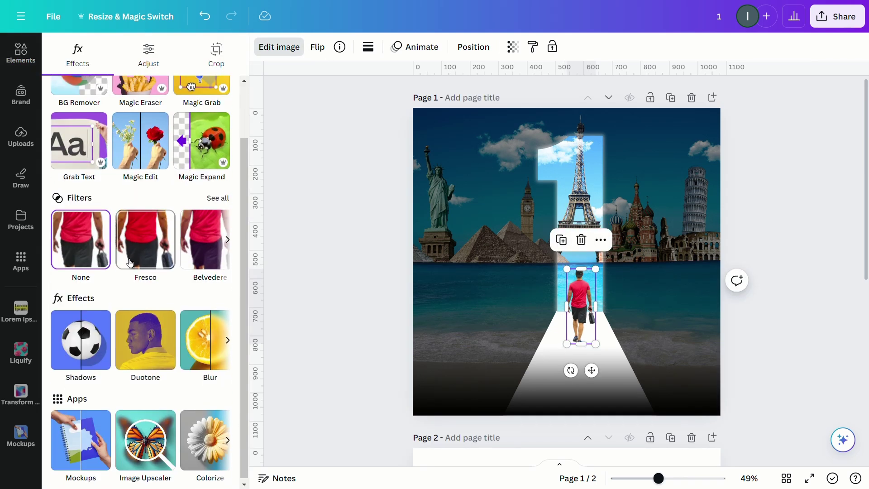
click(151, 332)
click(79, 173)
click(221, 232)
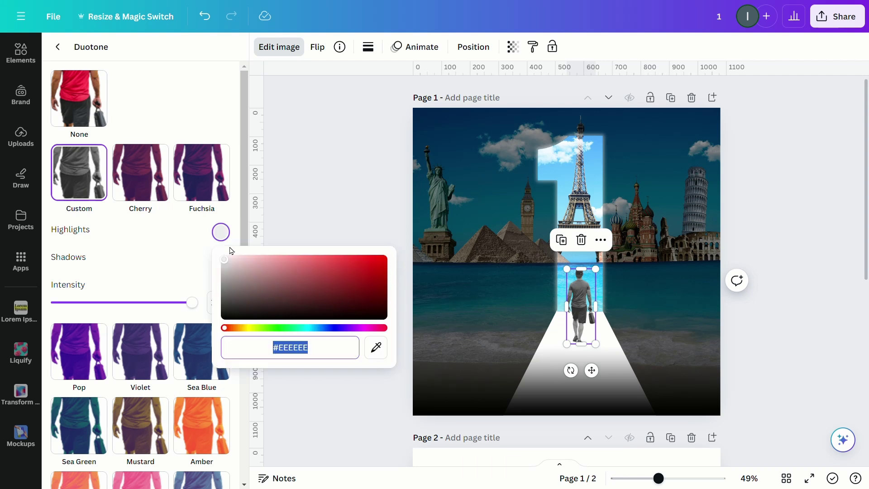
drag(229, 256, 227, 340)
key(Escape)
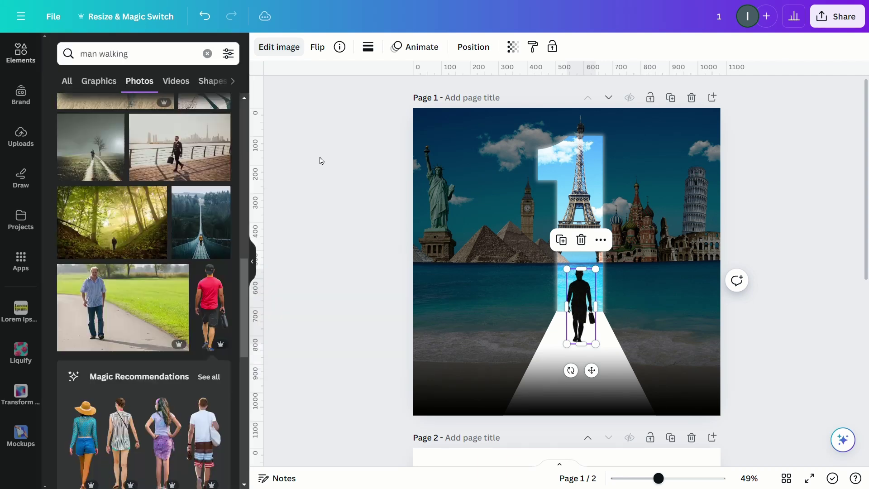
Duplicate the man's silhouette, flip the copy vertically and place it directly under his feet as a reflection
click(316, 48)
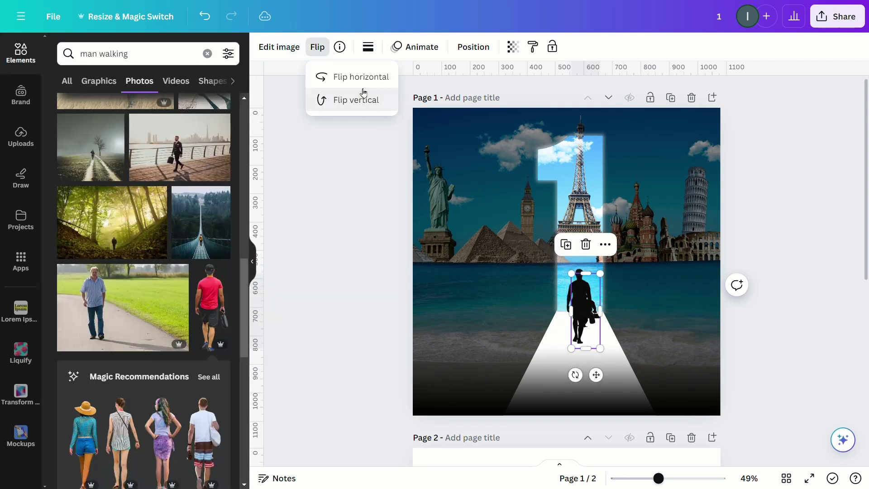
click(362, 99)
drag(588, 313, 586, 379)
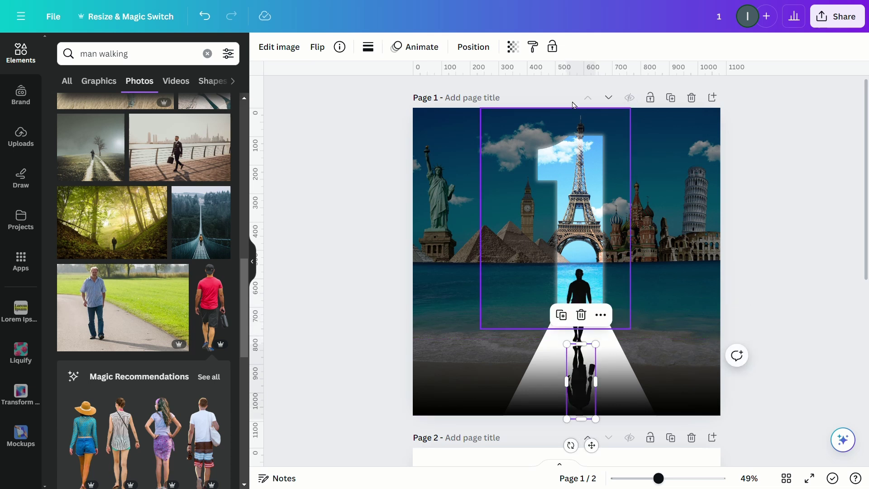
Move the flipped silhouette's layer beneath the black gradient and above the "1" cut-out
click(473, 47)
click(194, 50)
drag(176, 122, 213, 190)
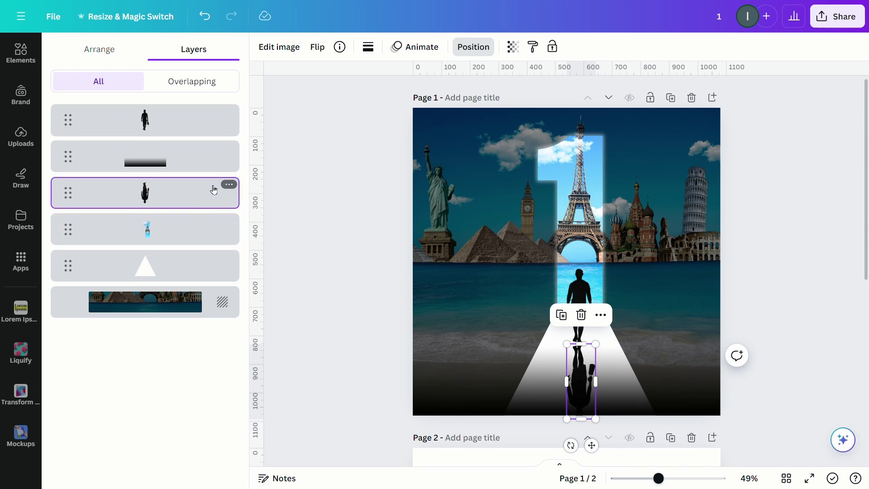
Set the flipped silhouette's transparency to 45
click(508, 47)
drag(469, 93, 442, 103)
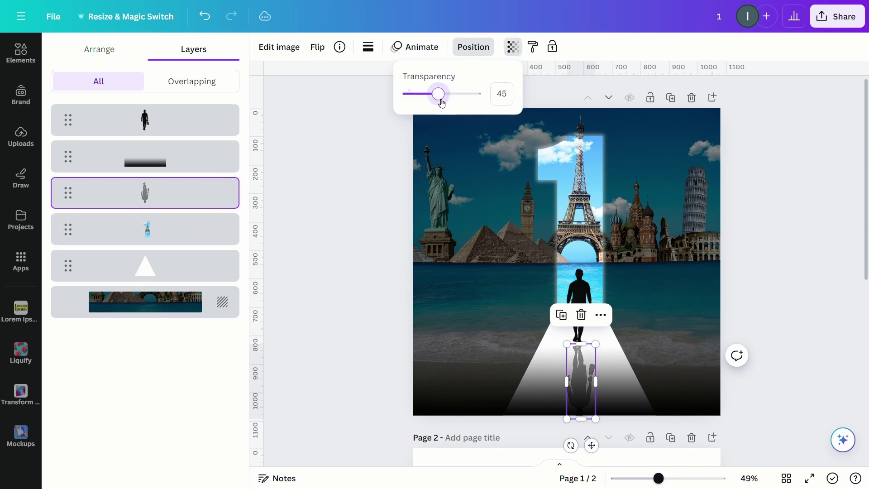
click(376, 184)
click(376, 183)
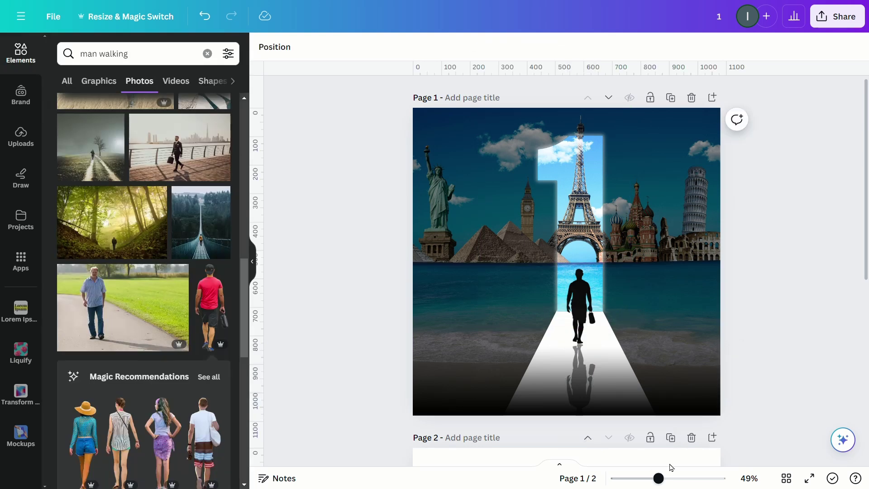
Delete the blank second page from the design
key(ctrl+minus)
click(670, 413)
key(Delete)
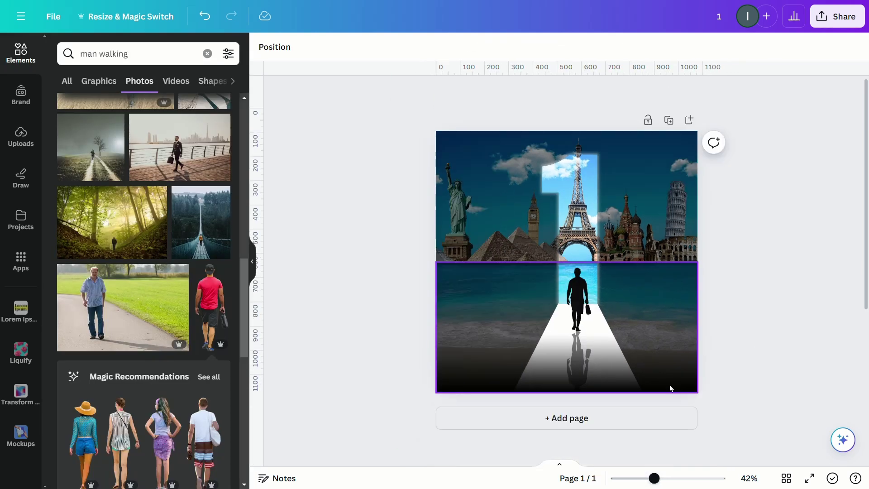
Start downloading the design as a PNG image
click(845, 16)
click(771, 322)
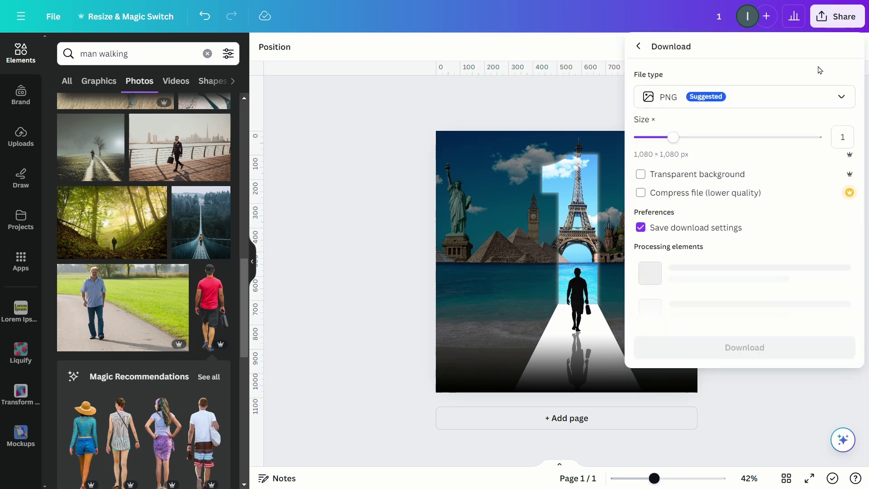